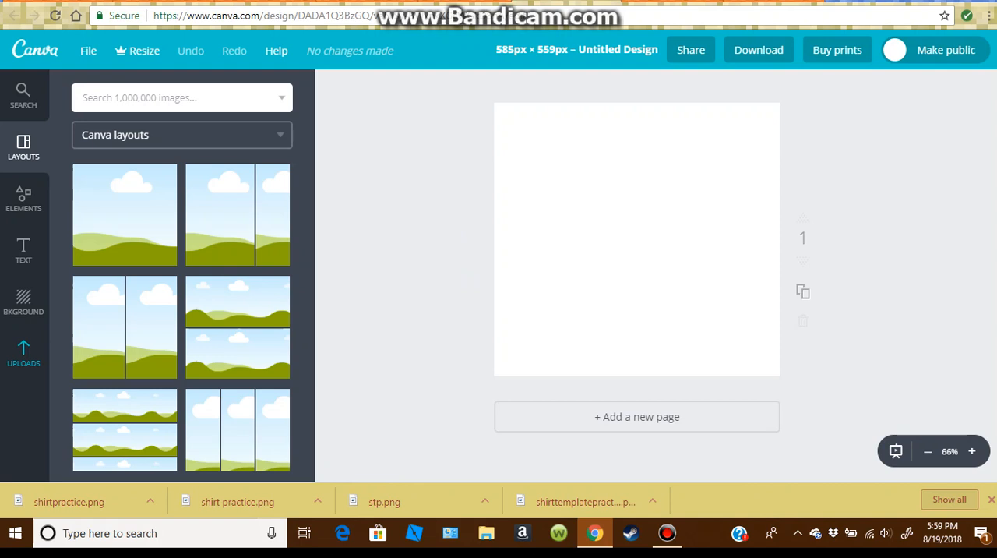
# Upload the image file shirt practice.png from the Pictures folder to the design's uploaded images.
pyautogui.click(24, 355)
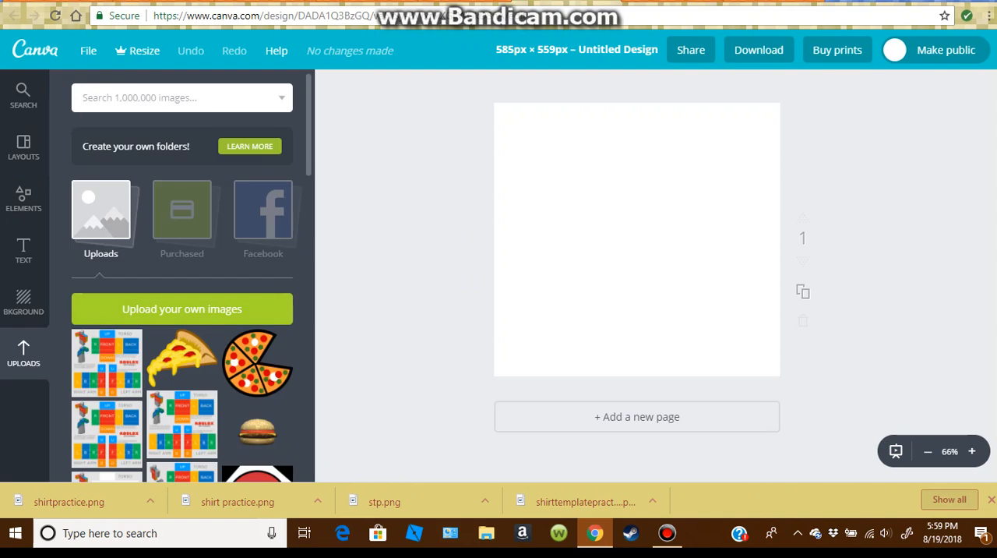
pyautogui.click(181, 309)
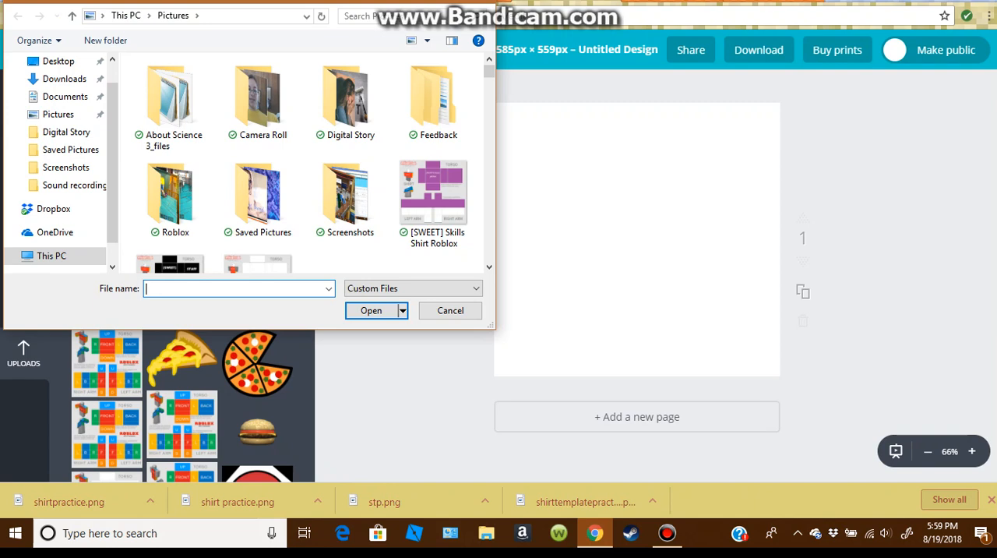
pyautogui.write('s')
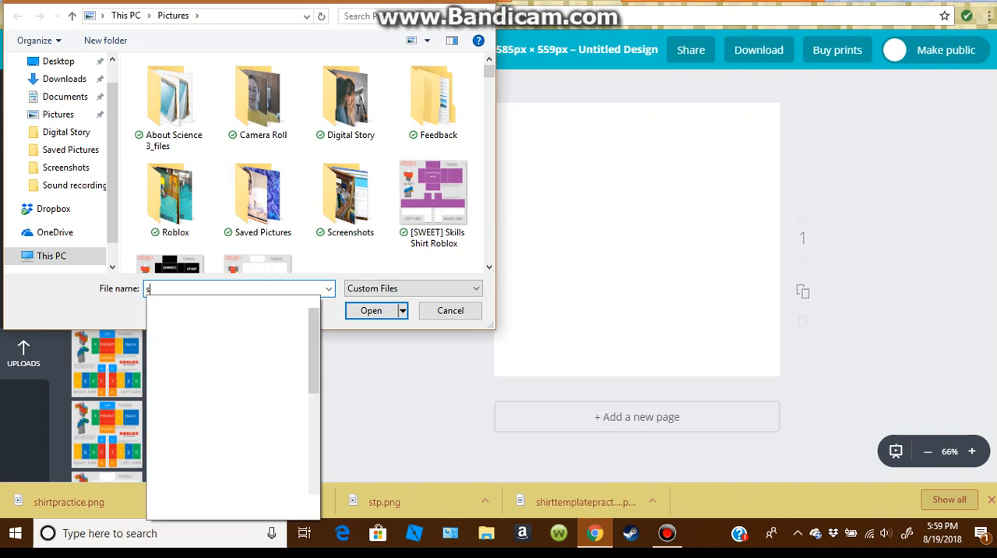
pyautogui.write('hirtp')
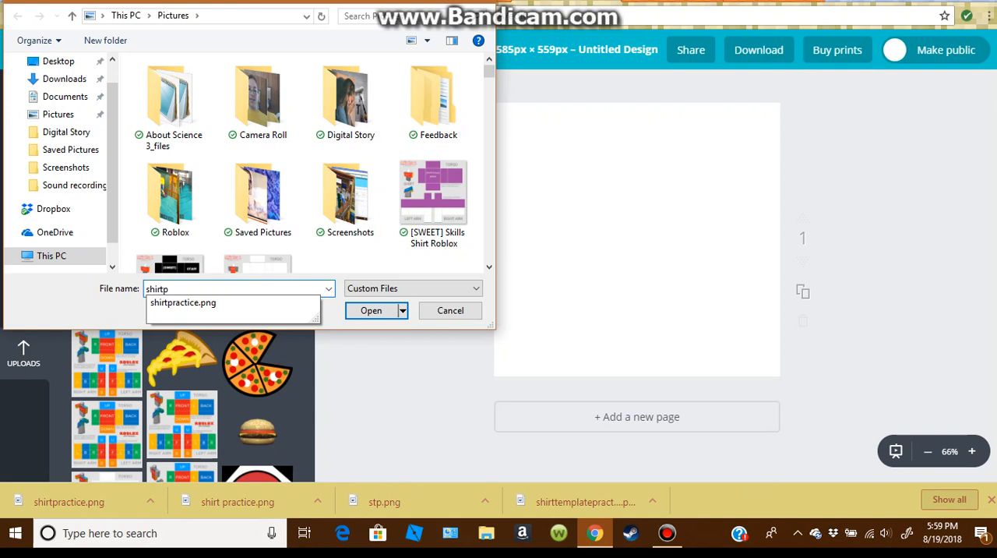
pyautogui.press('BackSpace')
pyautogui.press('BackSpace')
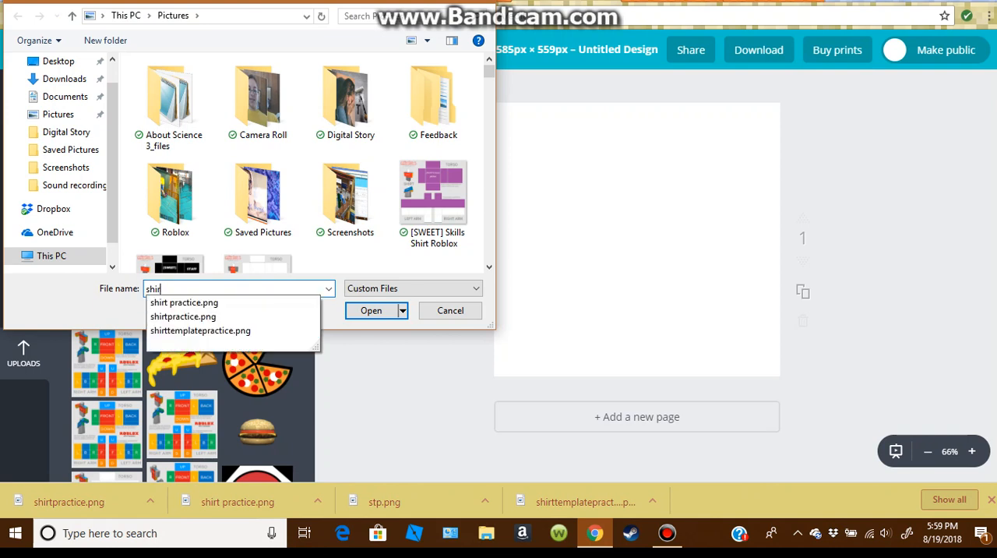
pyautogui.write('t')
pyautogui.press('Down')
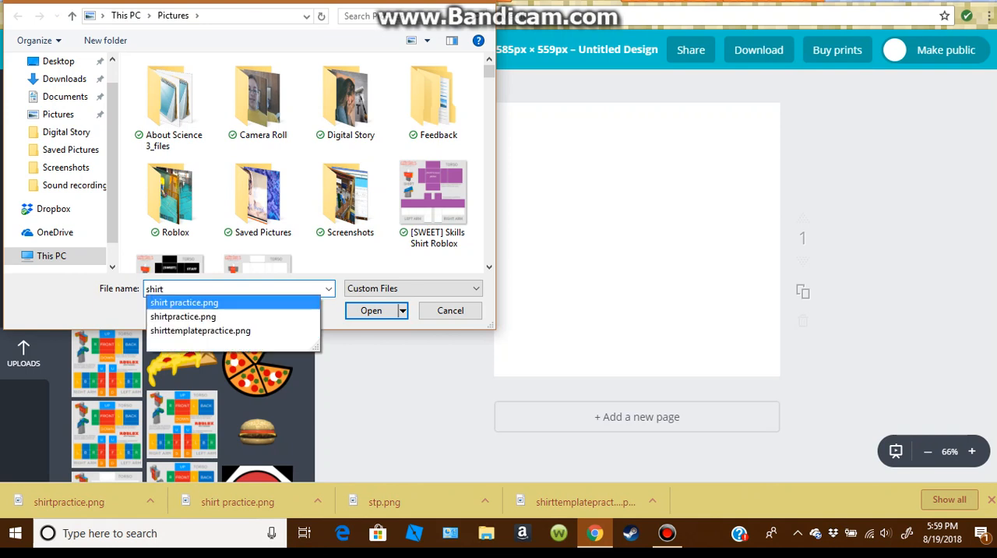
pyautogui.press('Return')
pyautogui.press('Return')
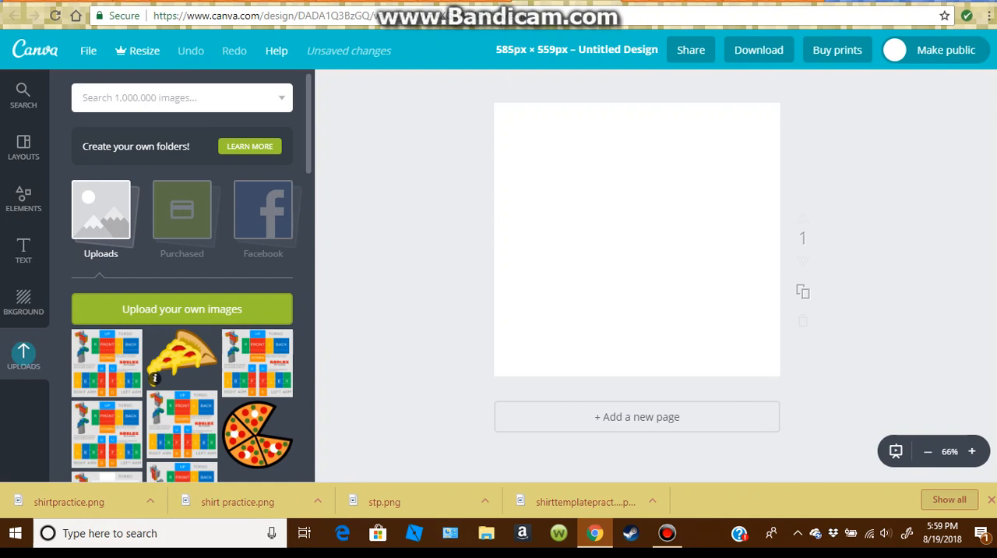
# Add the uploaded shirt template to the page, shrink it to about half the page width and reposition it.
pyautogui.click(257, 362)
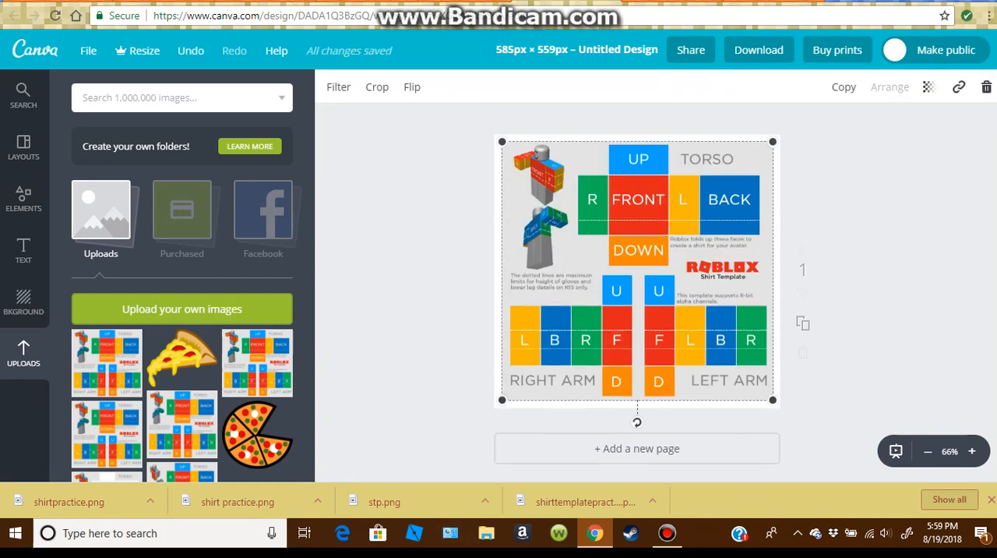
pyautogui.moveTo(637, 270)
pyautogui.mouseDown()
pyautogui.moveTo(644, 278)
pyautogui.moveTo(644, 264)
pyautogui.mouseUp()
pyautogui.moveTo(511, 137); pyautogui.dragTo(621, 256)
pyautogui.moveTo(699, 331); pyautogui.dragTo(572, 209)
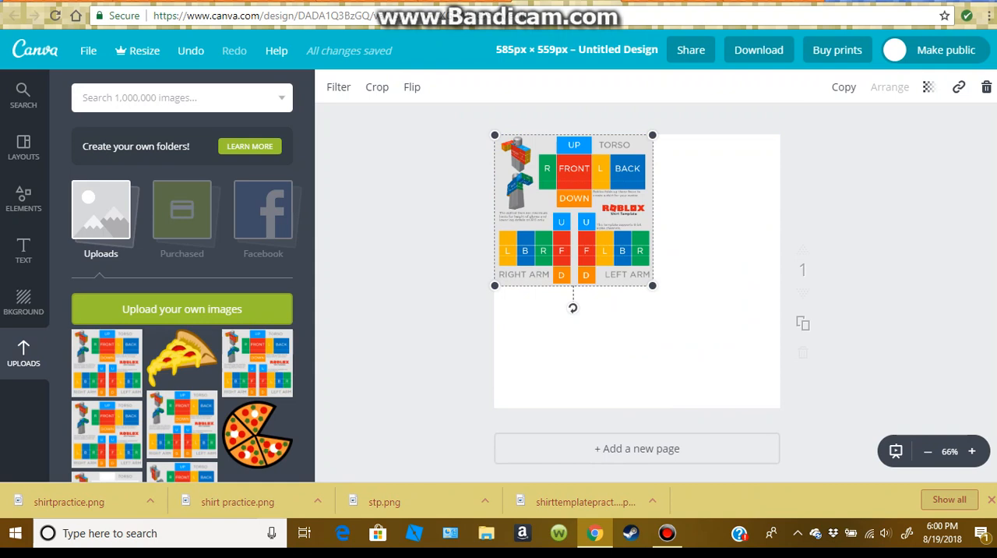
pyautogui.moveTo(573, 210); pyautogui.dragTo(574, 332)
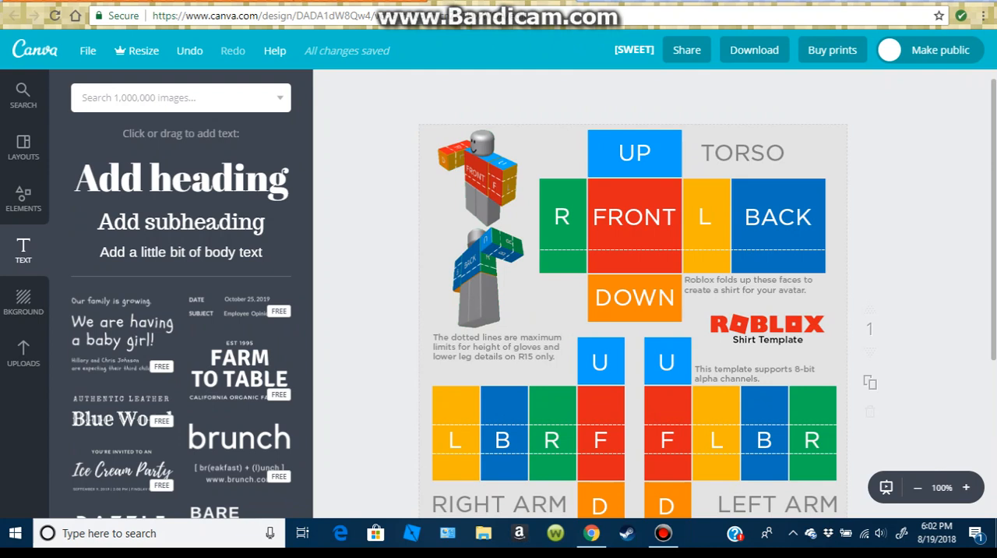
# Look over the full-page shirt template, from the torso panels down to the right and left arm panels.
pyautogui.scroll(-1, 632, 293)
pyautogui.scroll(1, 633, 293)
pyautogui.scroll(-2, 633, 294)
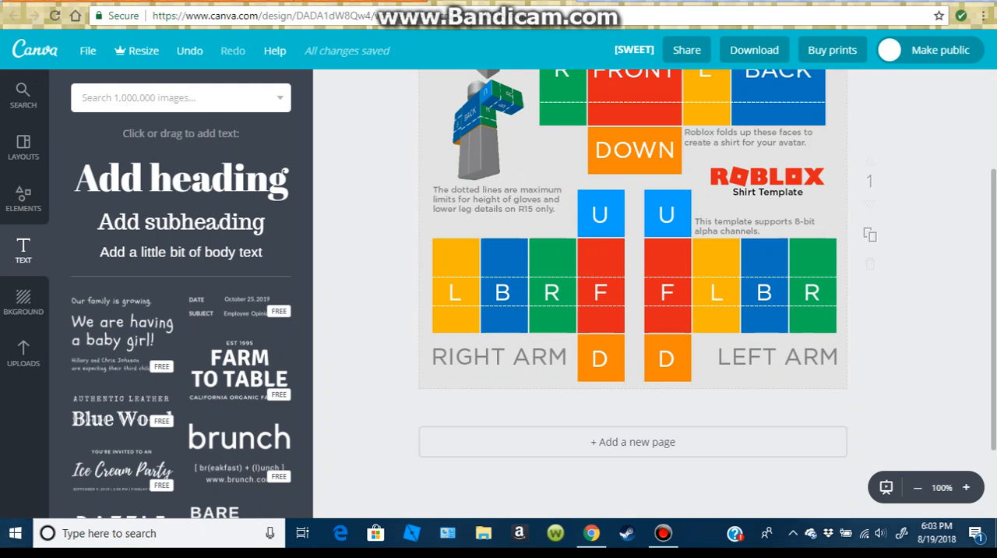
pyautogui.scroll(2, 633, 294)
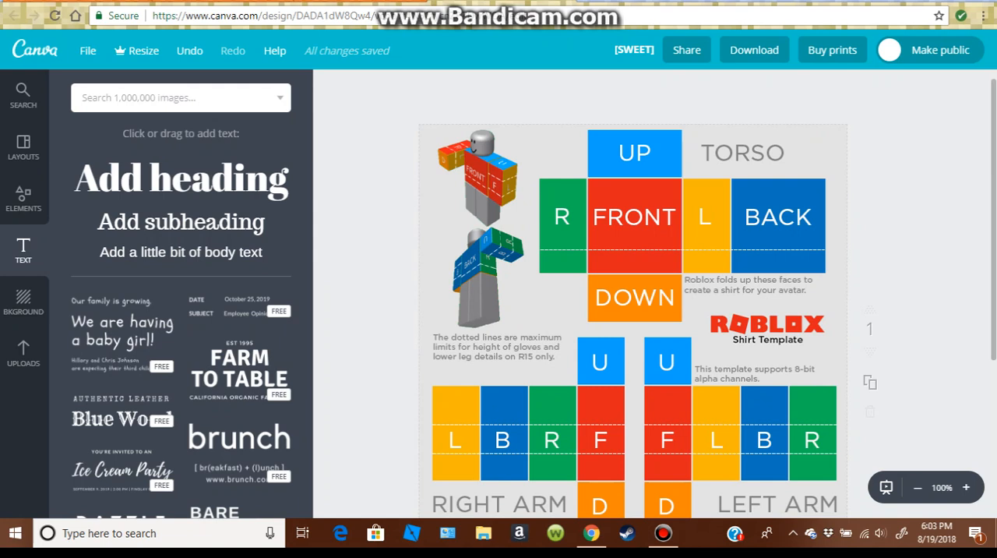
pyautogui.scroll(-1, 633, 294)
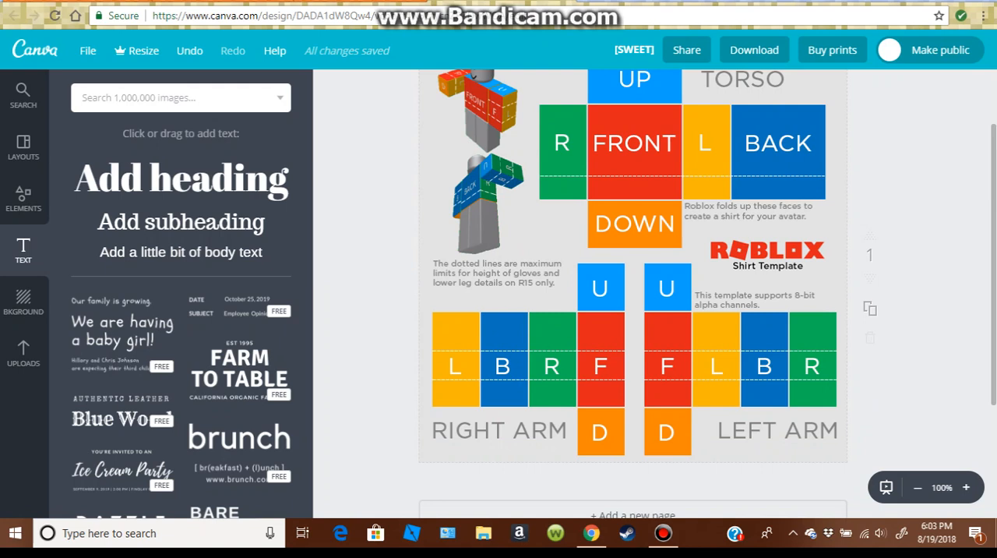
pyautogui.scroll(-1, 633, 293)
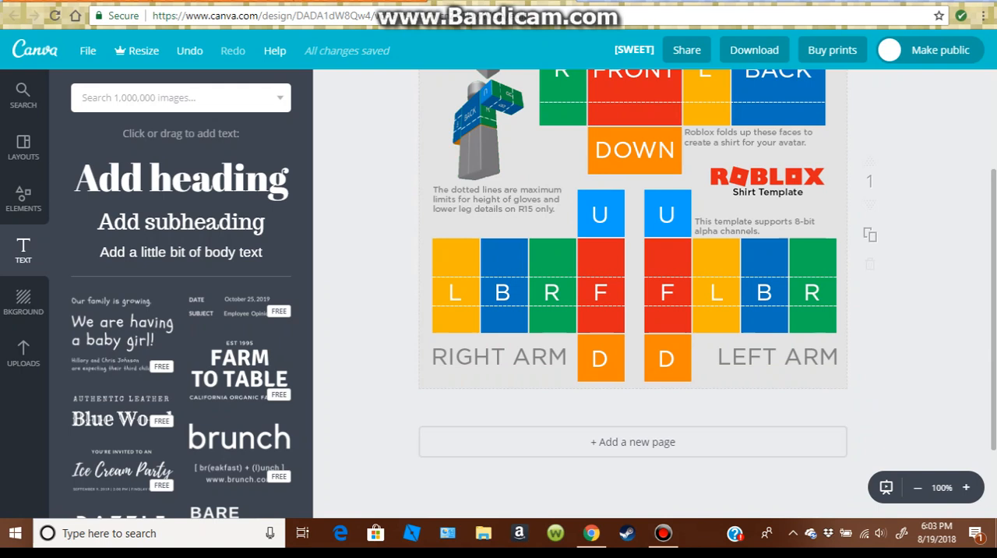
pyautogui.scroll(2, 632, 293)
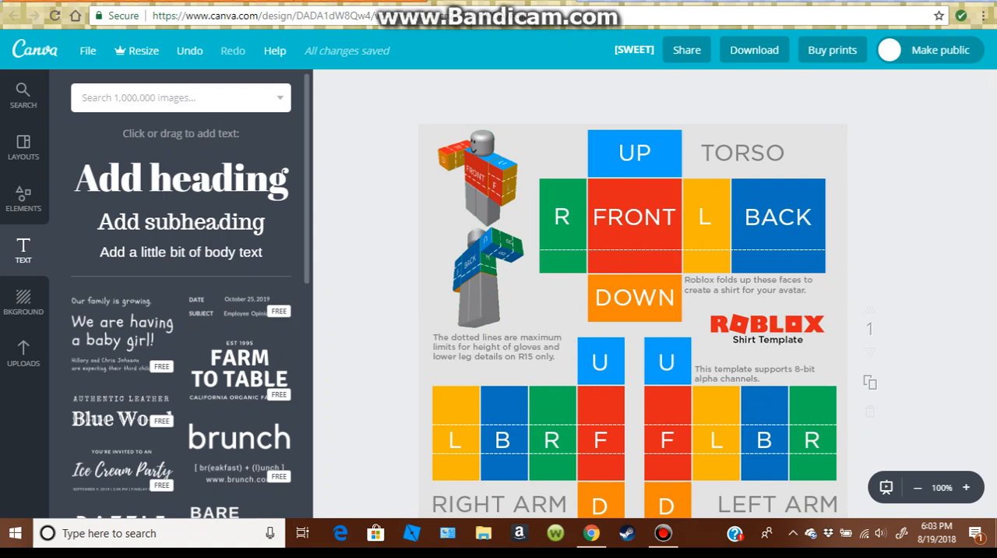
# Add a subheading text box over the torso's FRONT panel and set its text color to white.
pyautogui.click(180, 222)
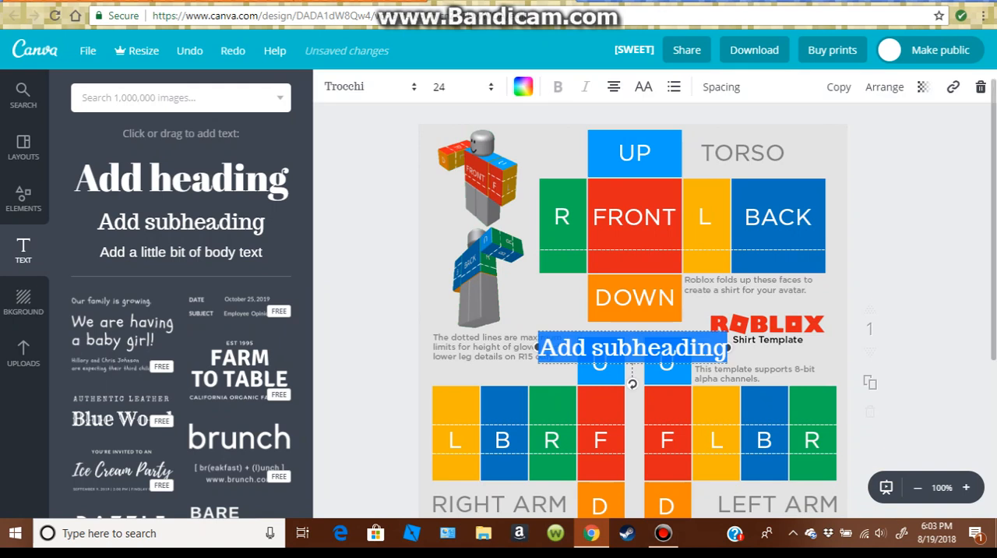
pyautogui.moveTo(632, 347); pyautogui.dragTo(643, 274)
pyautogui.moveTo(644, 311); pyautogui.dragTo(659, 248)
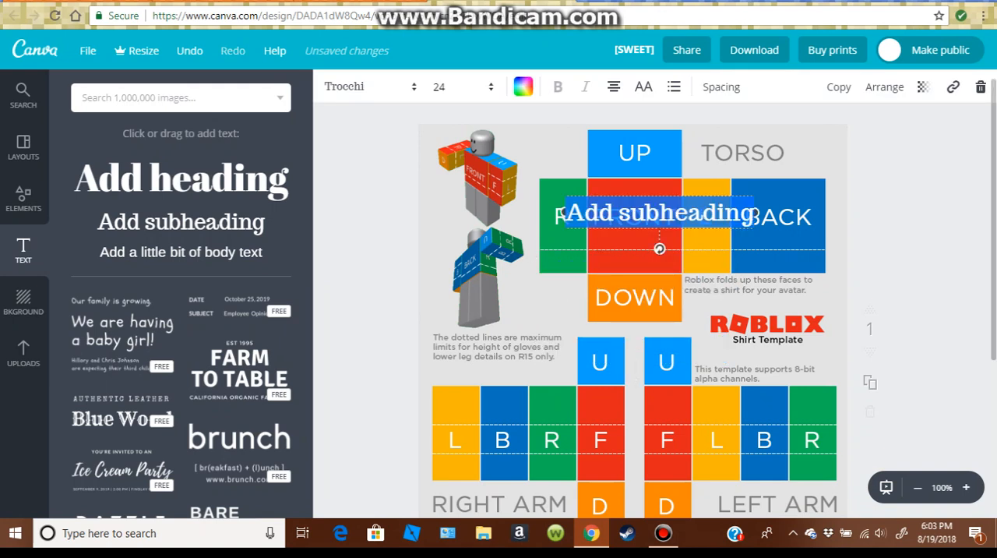
pyautogui.click(523, 86)
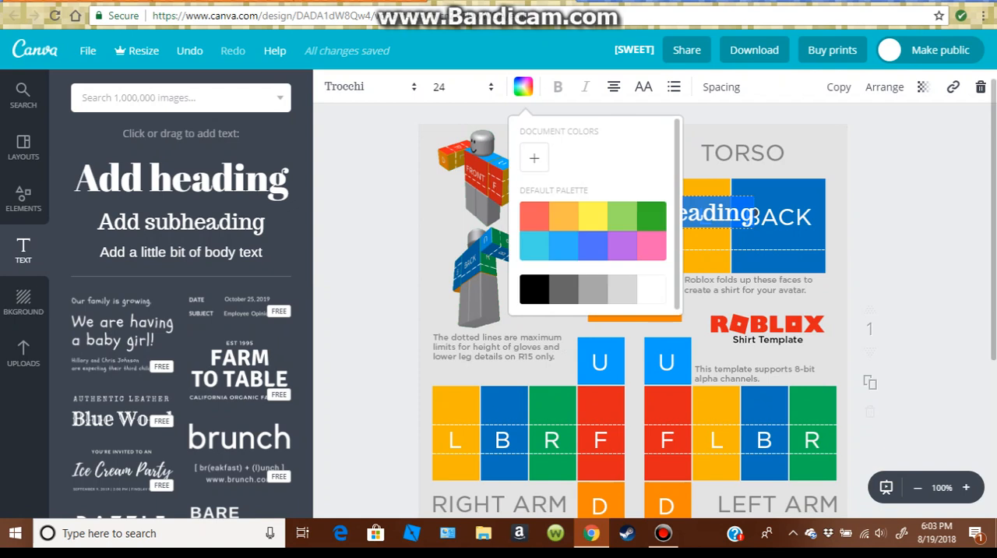
pyautogui.click(651, 289)
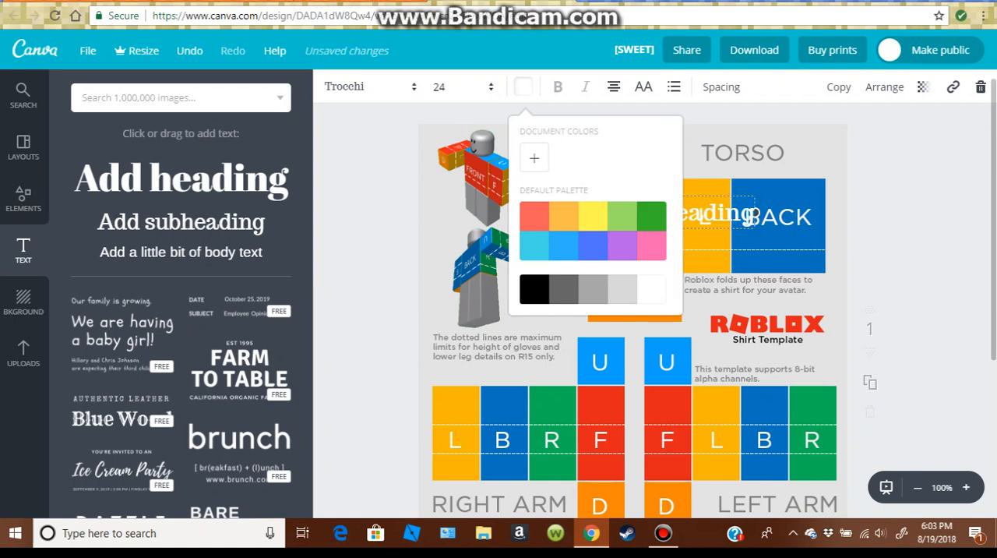
pyautogui.hotkey('ctrl', 'a')
pyautogui.write('L')
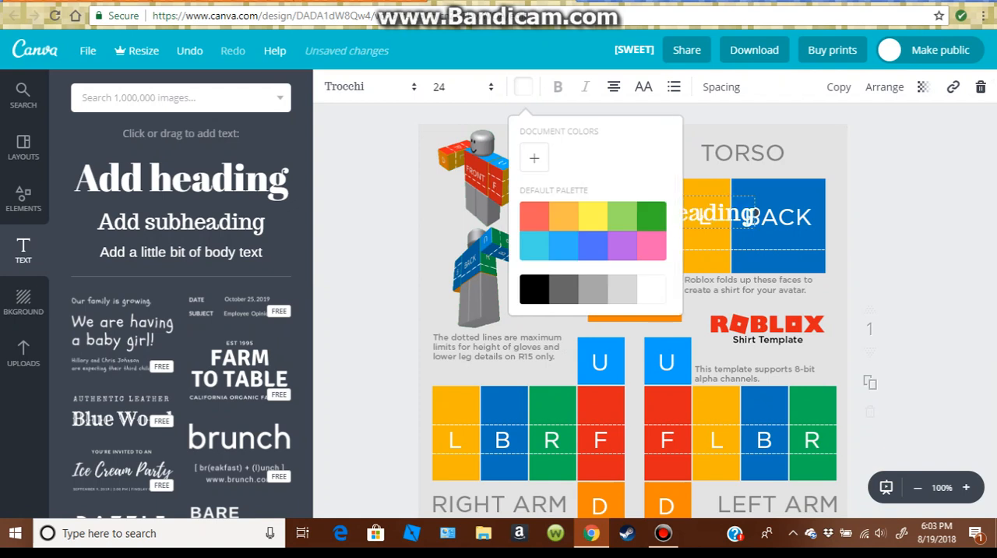
# Change the subheading's font to Knewave.
pyautogui.click(370, 87)
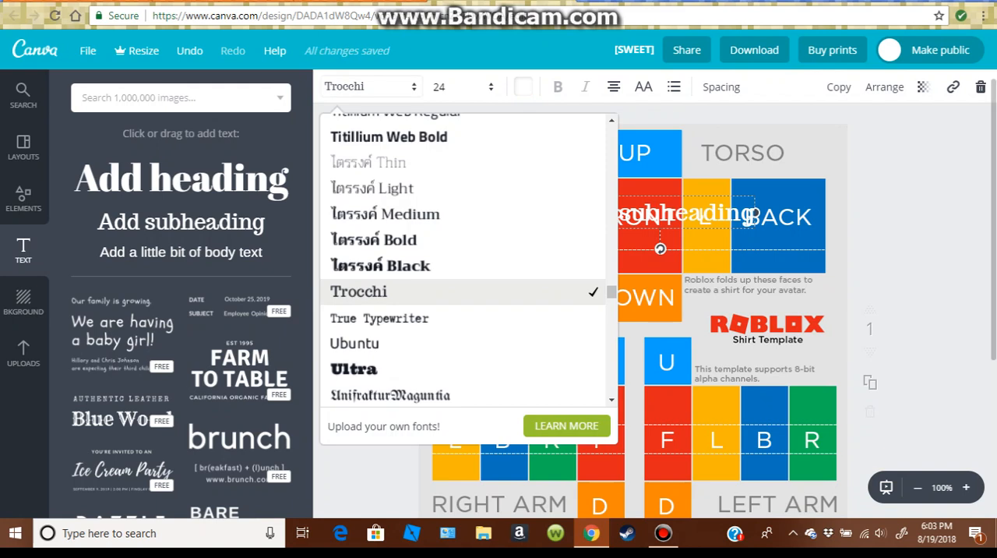
pyautogui.scroll(-1, 468, 257)
pyautogui.scroll(-3, 467, 257)
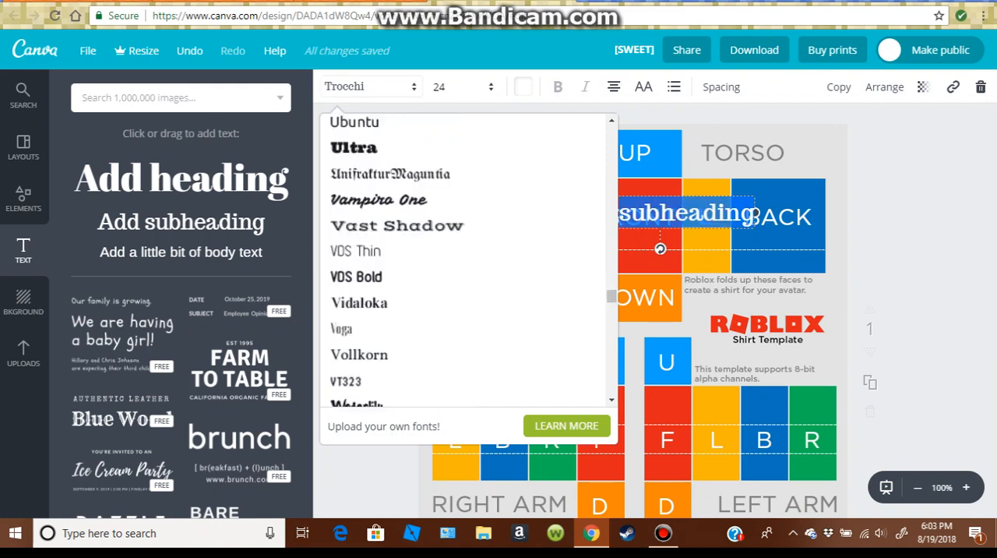
pyautogui.scroll(-3, 467, 286)
pyautogui.scroll(-3, 467, 288)
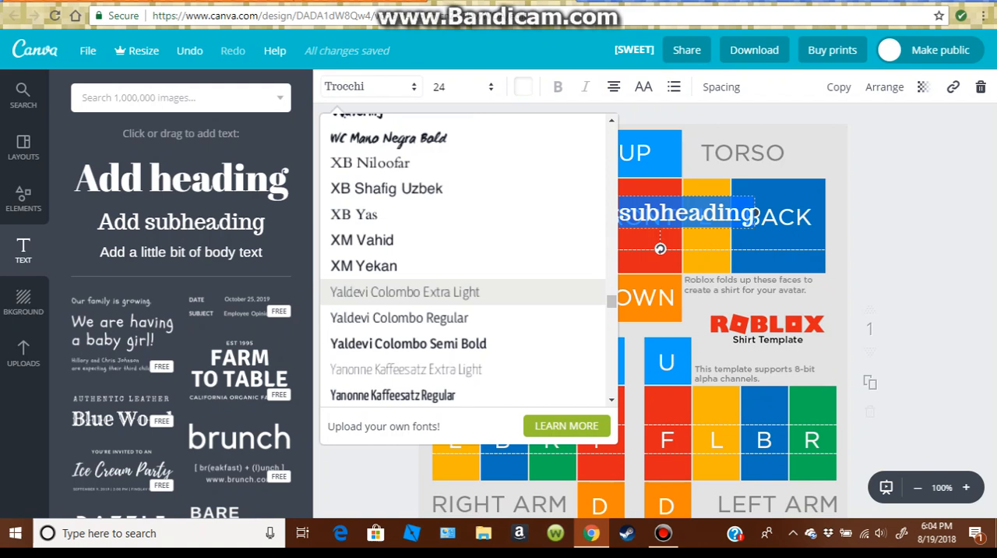
pyautogui.scroll(-3, 467, 269)
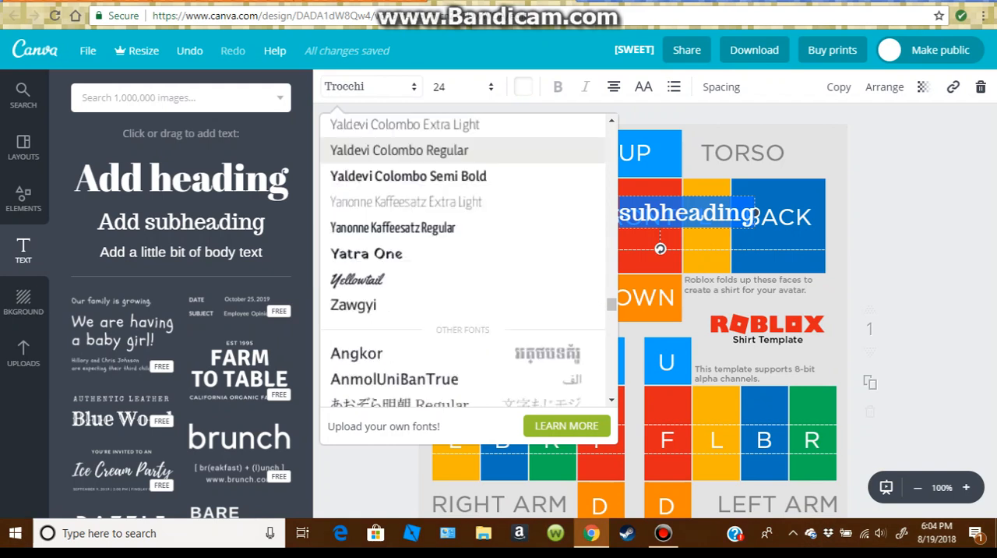
pyautogui.scroll(-3, 467, 255)
pyautogui.scroll(-4, 468, 257)
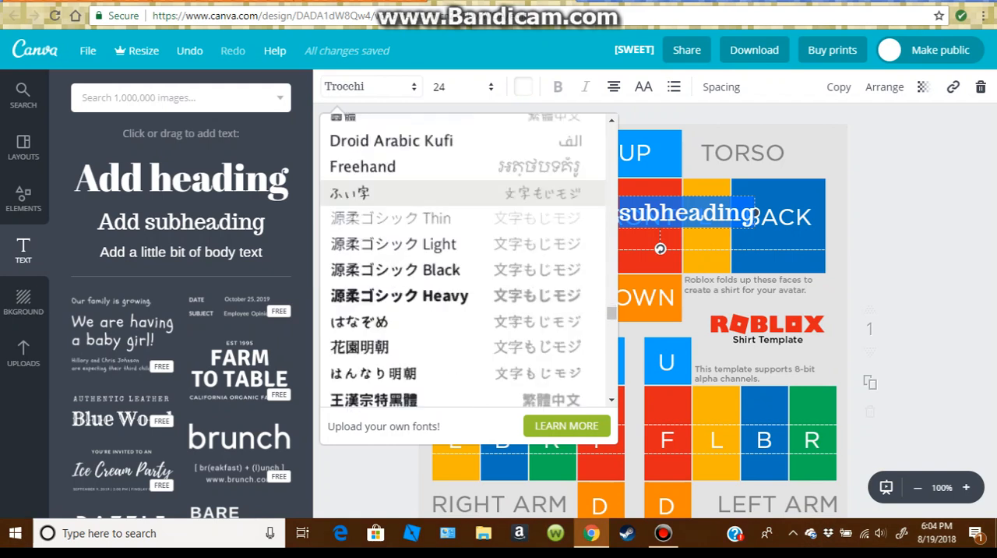
pyautogui.scroll(-3, 468, 257)
pyautogui.scroll(3, 467, 257)
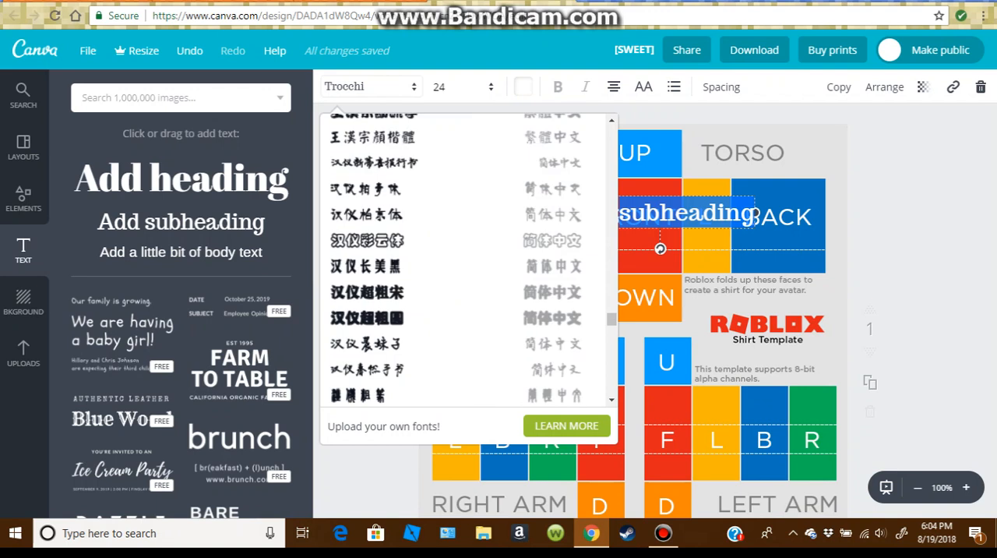
pyautogui.scroll(5, 467, 294)
pyautogui.scroll(5, 468, 364)
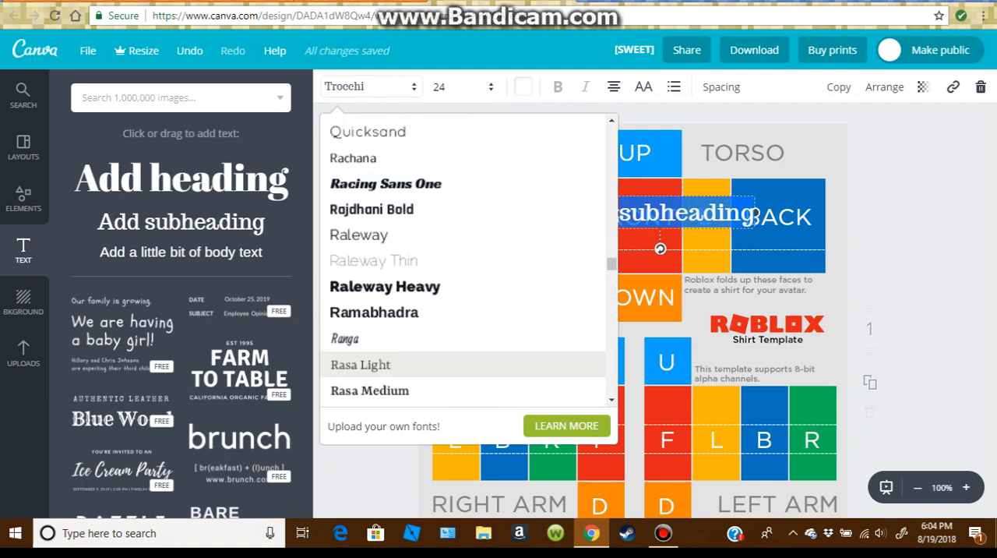
pyautogui.scroll(5, 467, 327)
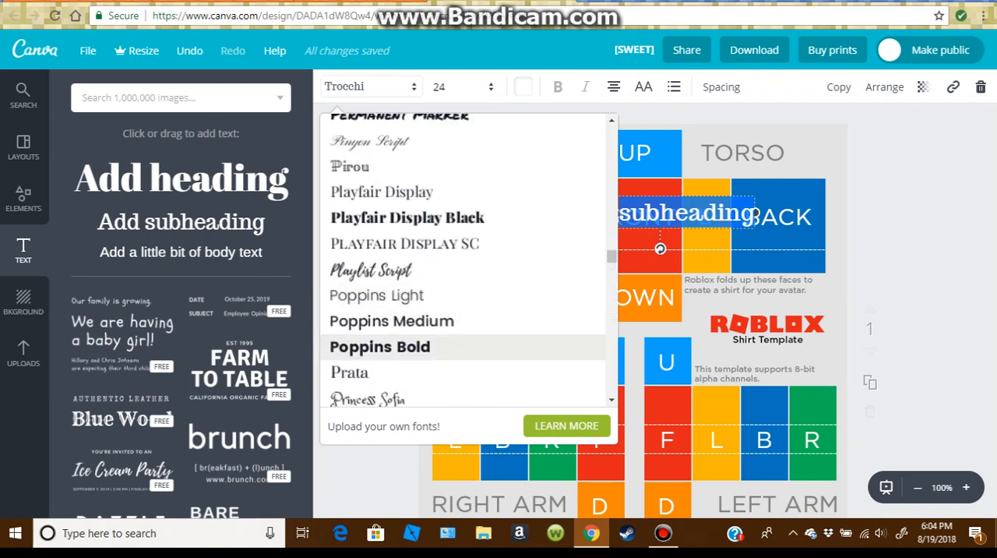
pyautogui.scroll(3, 467, 343)
pyautogui.scroll(3, 467, 335)
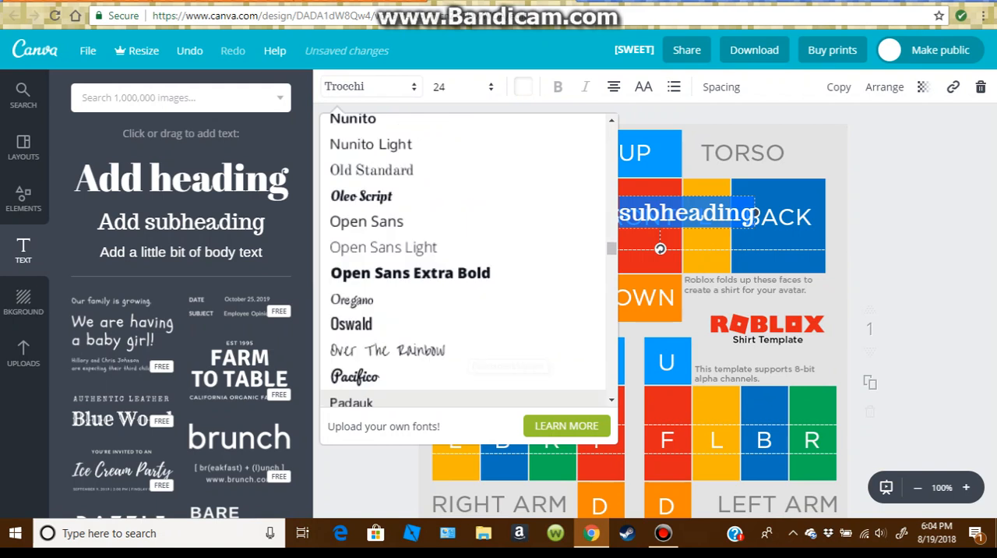
pyautogui.scroll(8, 468, 346)
pyautogui.scroll(10, 467, 350)
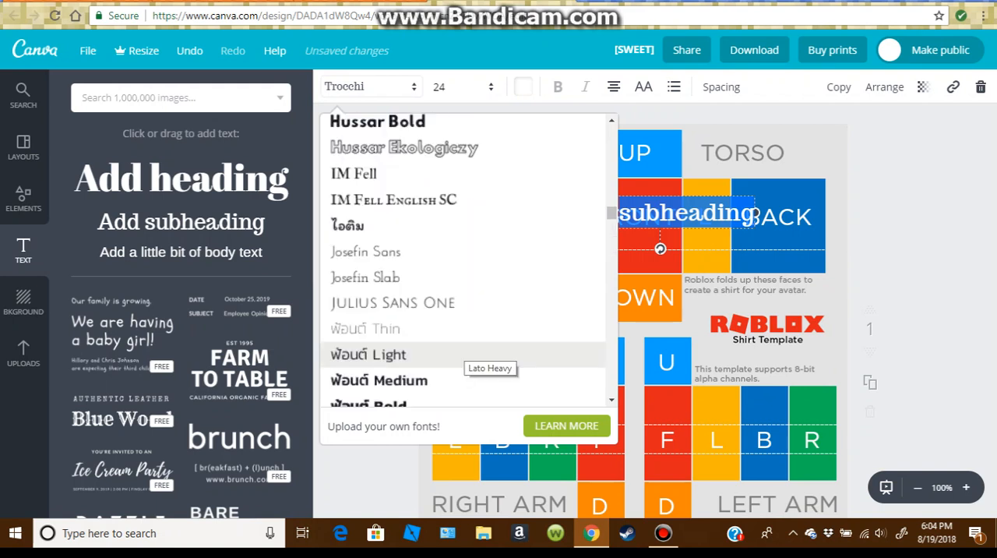
pyautogui.scroll(-4, 467, 351)
pyautogui.scroll(2, 467, 288)
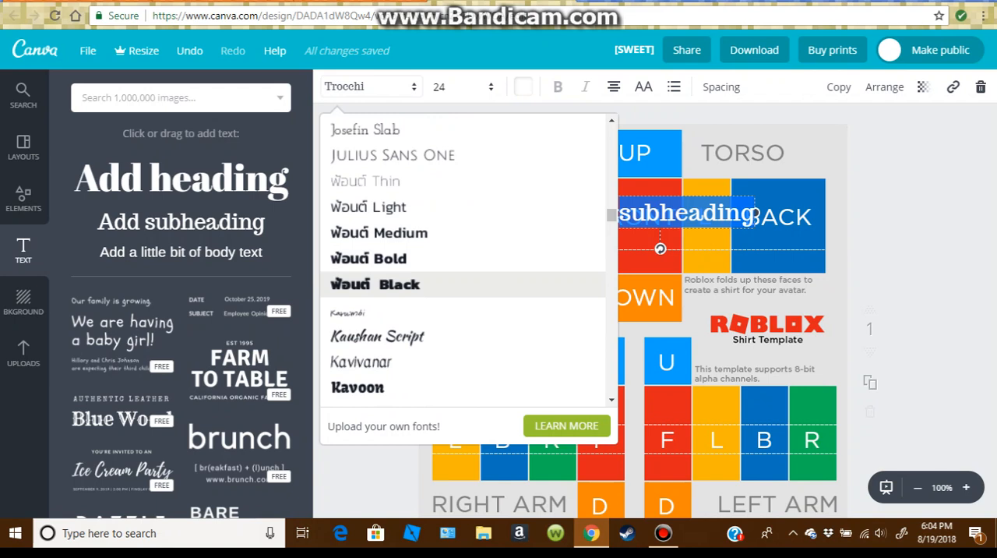
pyautogui.scroll(-2, 467, 273)
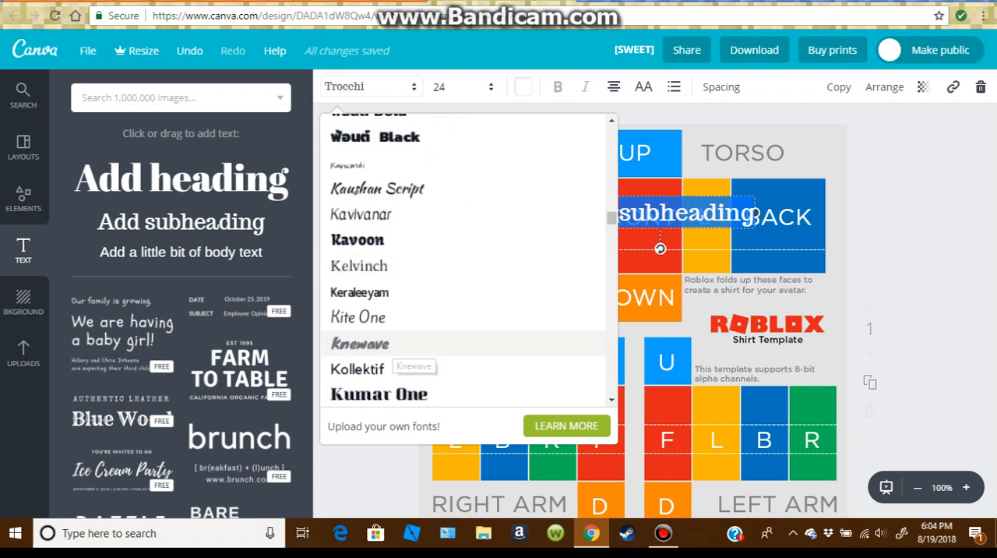
pyautogui.click(390, 346)
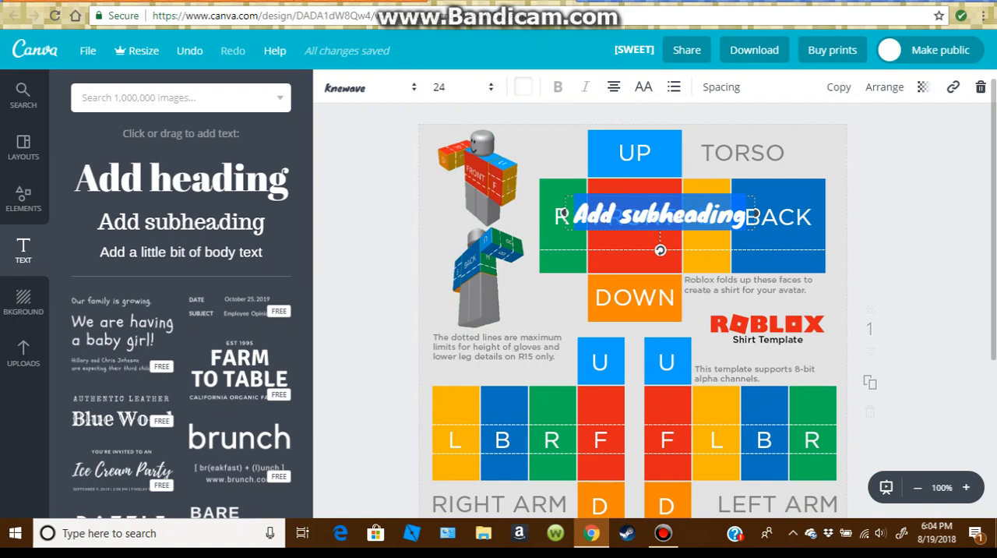
# Replace the subheading's placeholder text with "SOLDATE".
pyautogui.press('BackSpace')
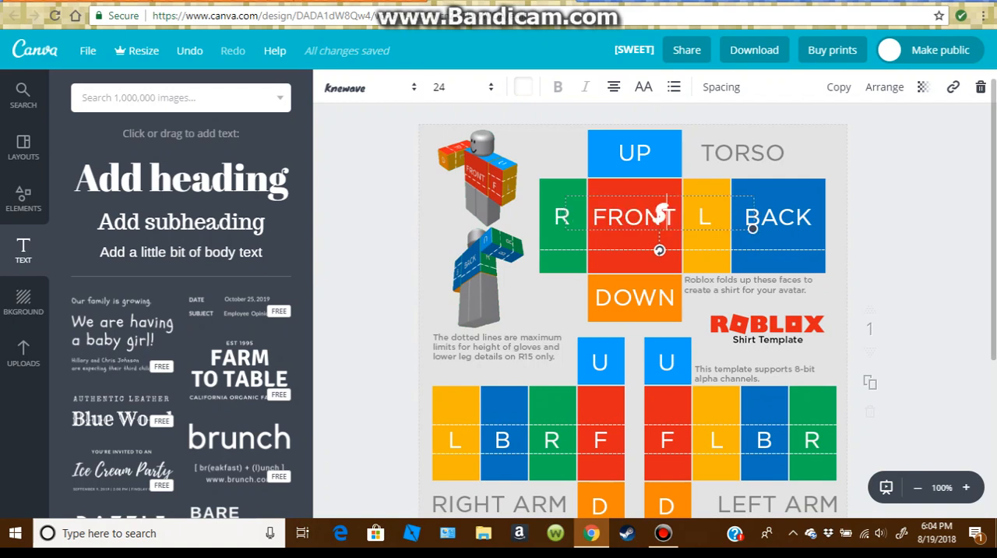
pyautogui.write('SOLDATE')
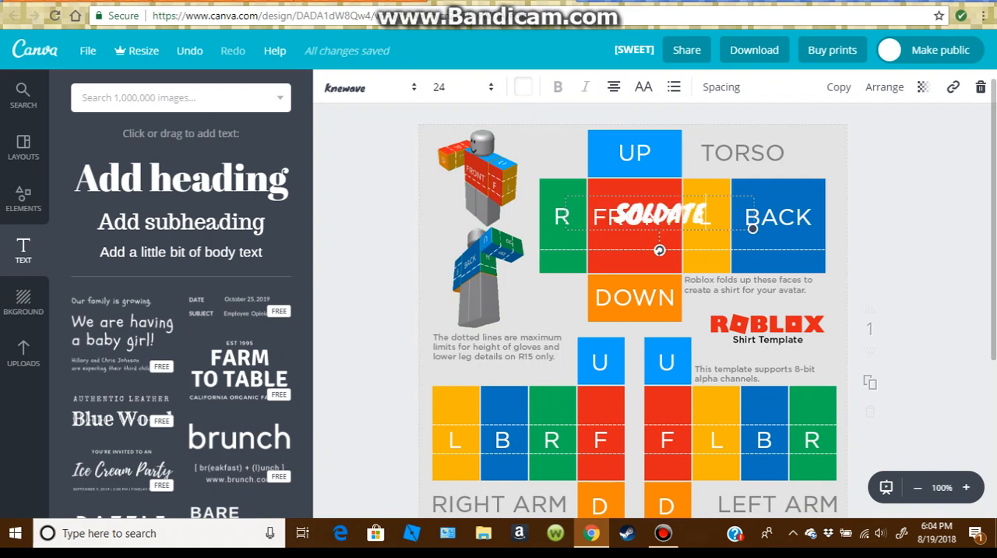
pyautogui.write('SSADIDIO')
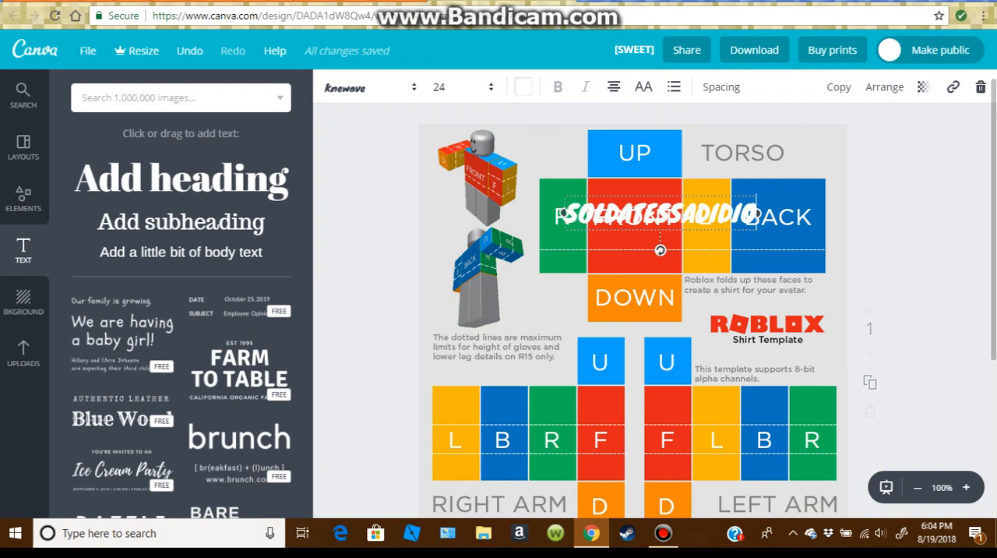
# Extend the white text to read "SOLDATESSADIDIO" and move it below the torso panels, over the Roblox logo.
pyautogui.moveTo(660, 214); pyautogui.dragTo(711, 330)
# Set the "SOLDATESSADIDIO" text's font size to 18 and move it back over the torso's FRONT panel.
pyautogui.doubleClick(768, 331)
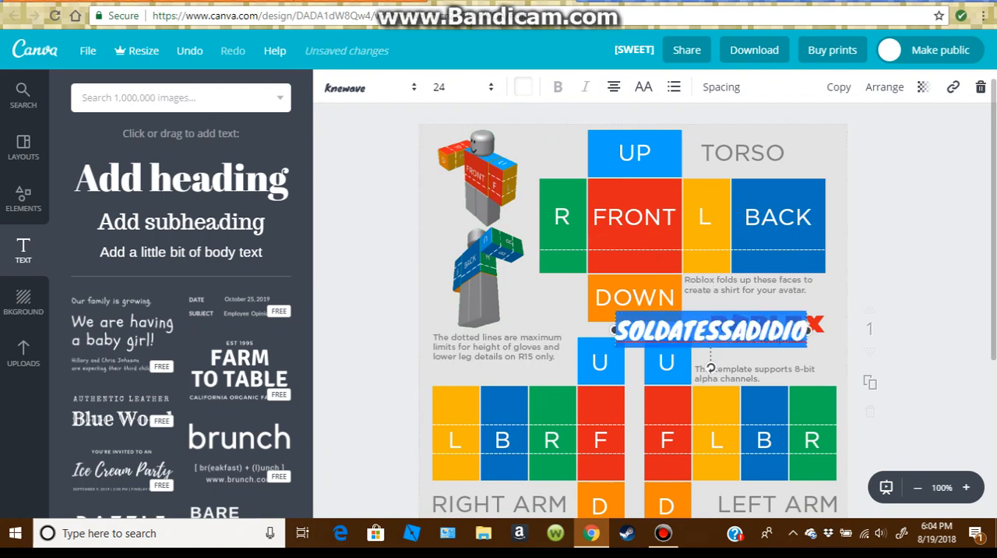
pyautogui.click(459, 87)
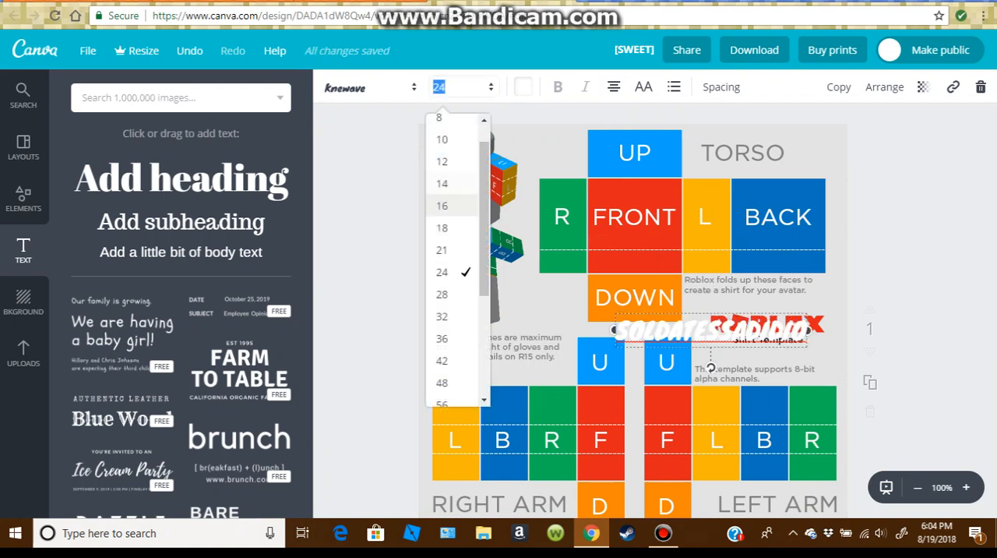
pyautogui.click(441, 227)
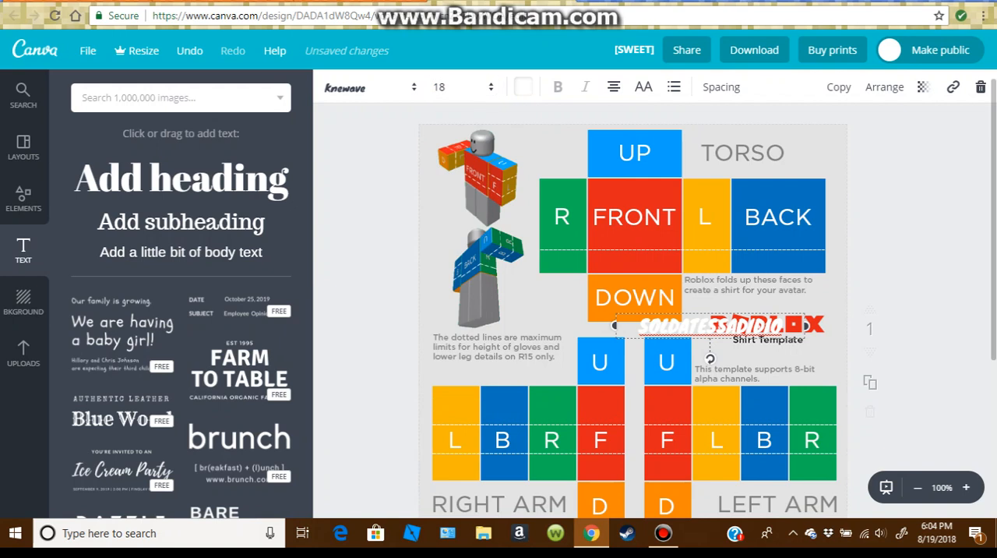
pyautogui.click(457, 88)
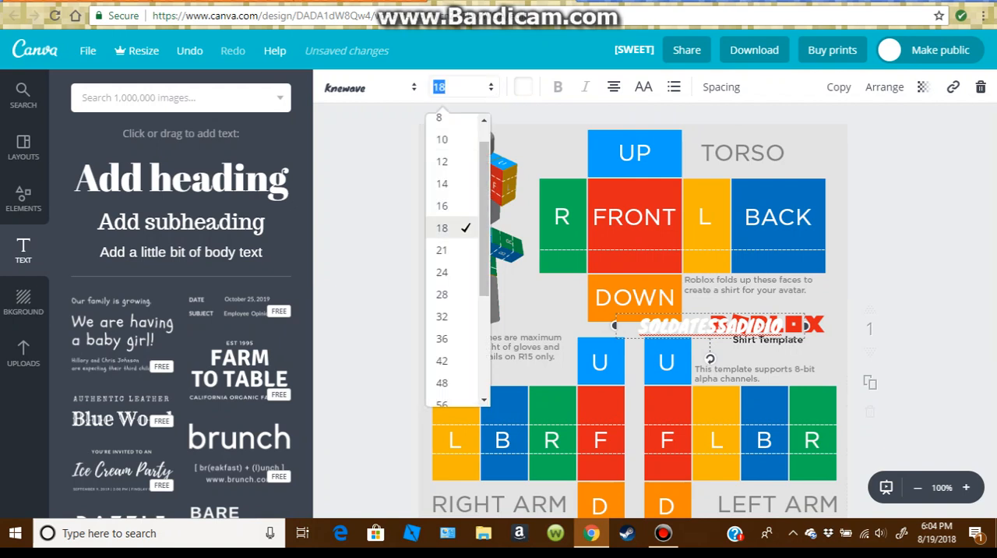
pyautogui.moveTo(707, 325); pyautogui.dragTo(665, 231)
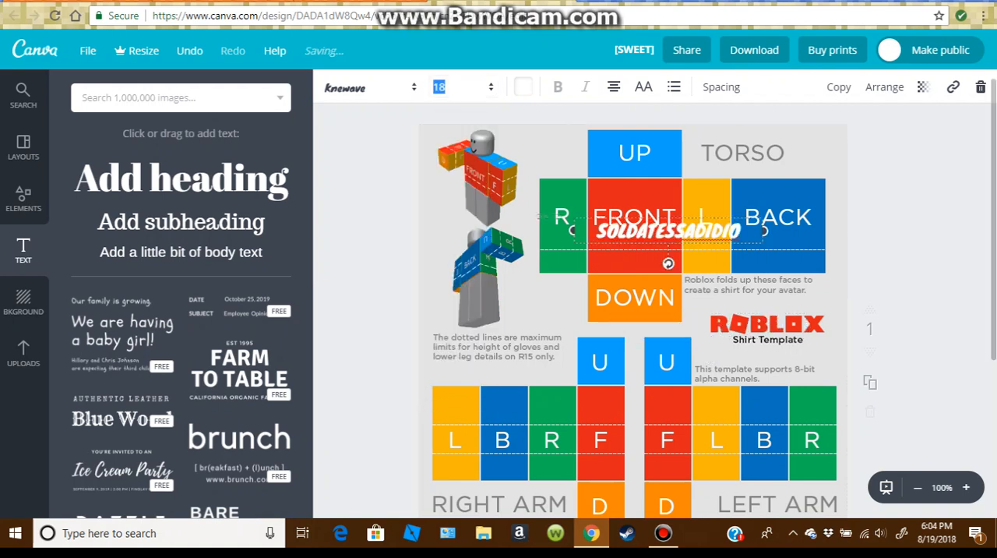
# Set the "SOLDATESSADIDIO" text's font size to 14.
pyautogui.click(666, 231)
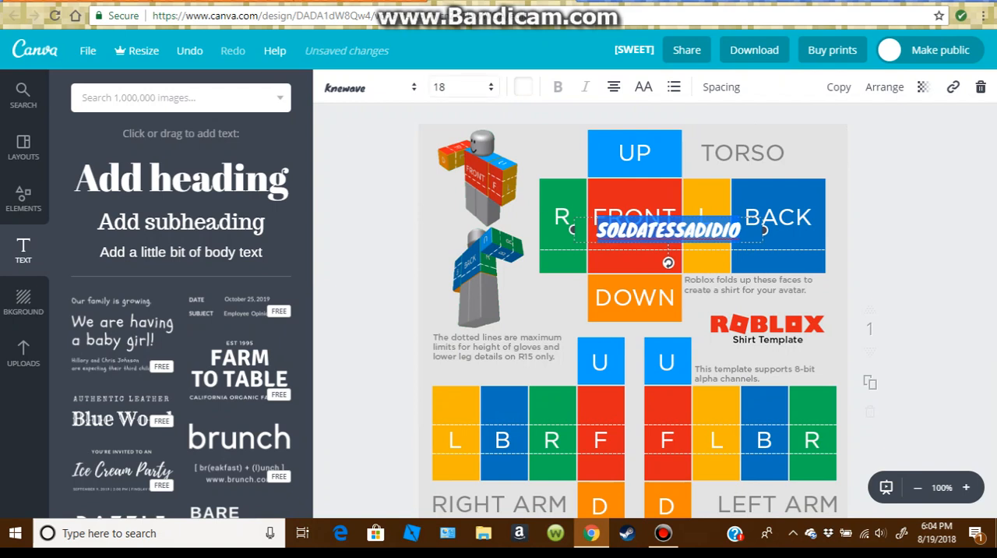
pyautogui.click(459, 87)
pyautogui.write('14')
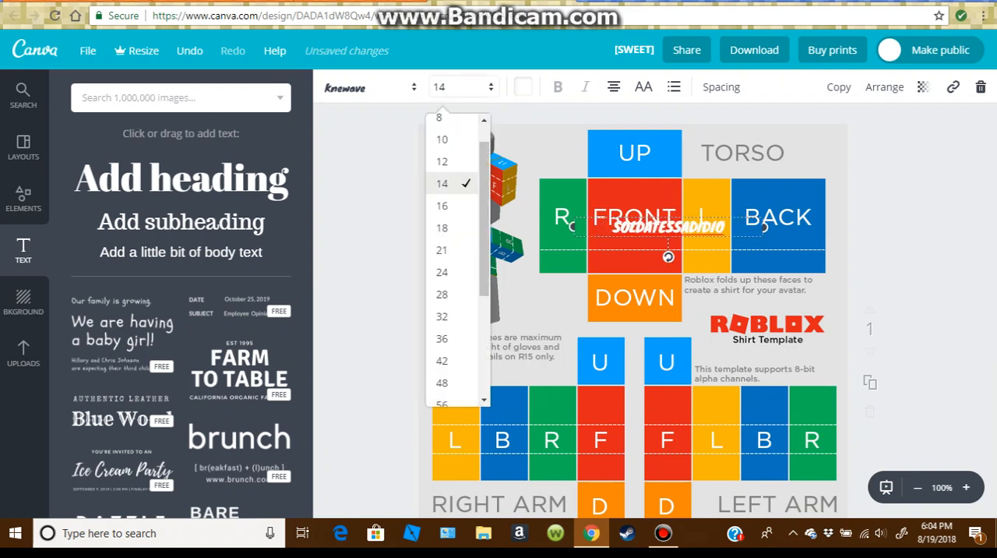
pyautogui.press('Return')
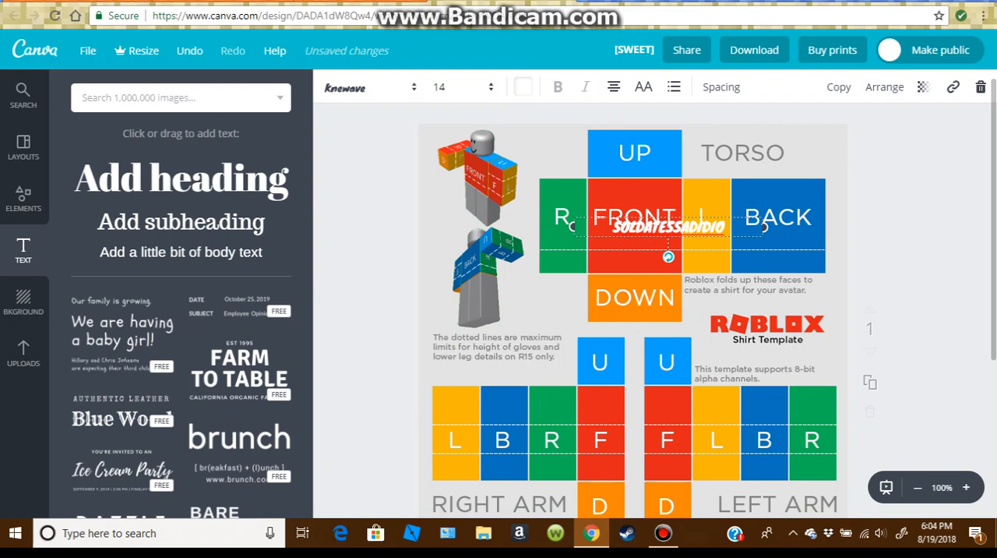
# Rotate the "SOLDATESSADIDIO" text into a downward diagonal and place it across the torso's FRONT panel.
pyautogui.moveTo(668, 256); pyautogui.dragTo(646, 246)
pyautogui.moveTo(607, 154); pyautogui.dragTo(647, 200)
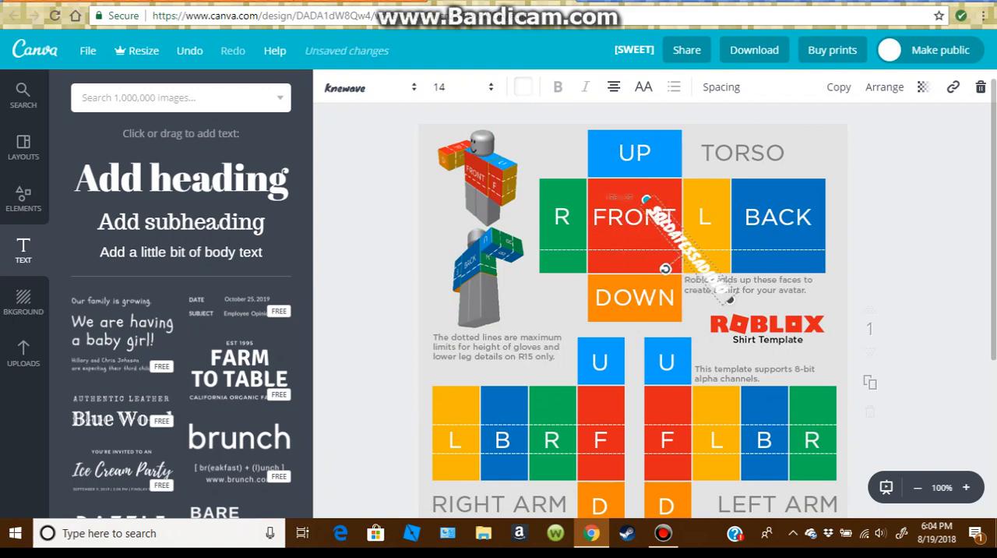
pyautogui.moveTo(686, 247); pyautogui.dragTo(637, 225)
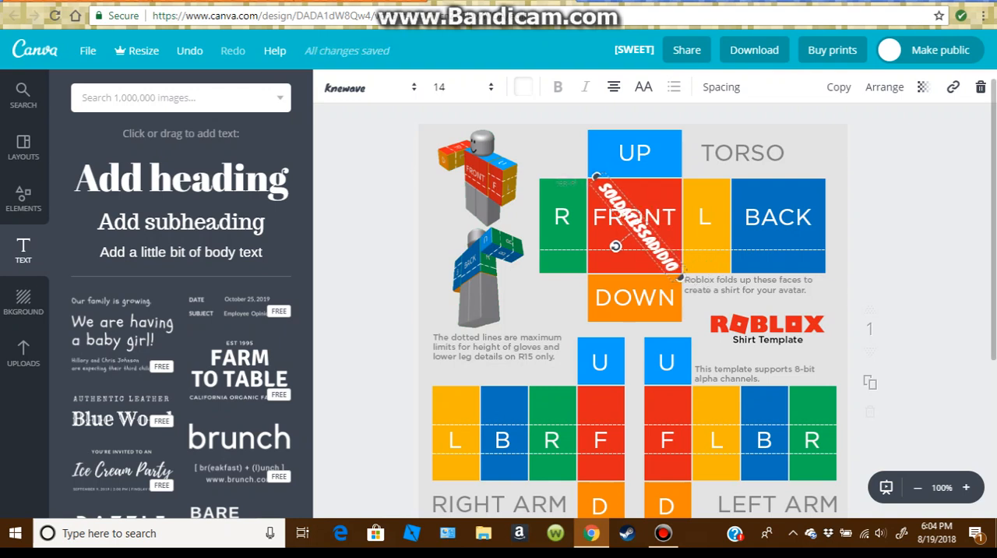
# Fine-tune the diagonal text's position and rotation so it runs corner to corner inside the FRONT panel.
pyautogui.press('Left')
pyautogui.press('Left')
pyautogui.press('Left')
pyautogui.press('Left')
pyautogui.press('Left')
pyautogui.press('Left')
pyautogui.press('Left')
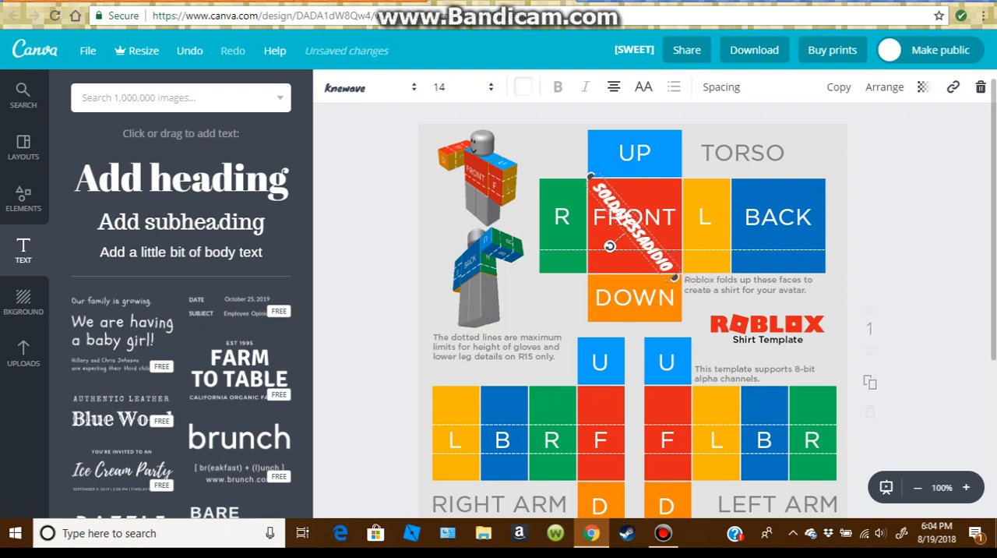
pyautogui.moveTo(610, 246); pyautogui.dragTo(592, 266)
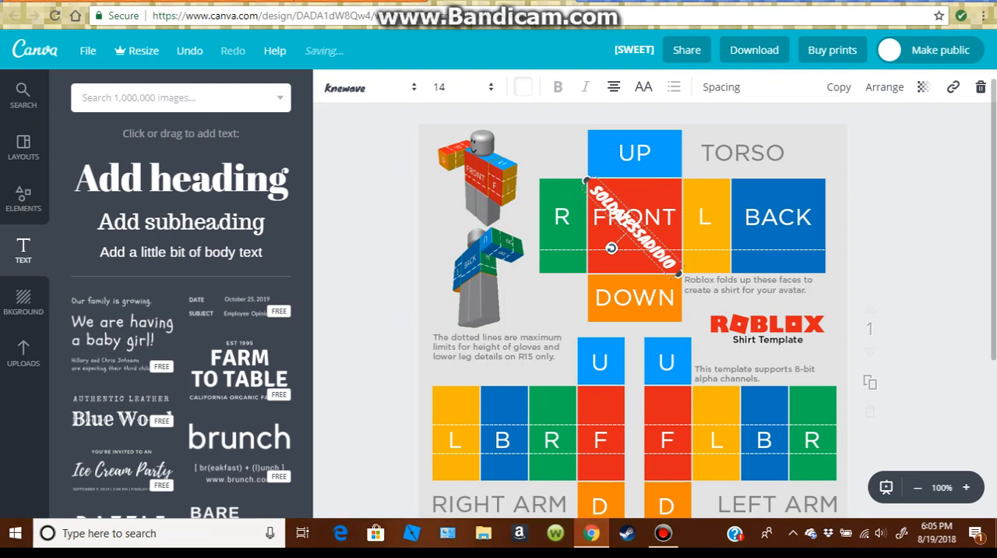
pyautogui.moveTo(633, 227); pyautogui.dragTo(634, 222)
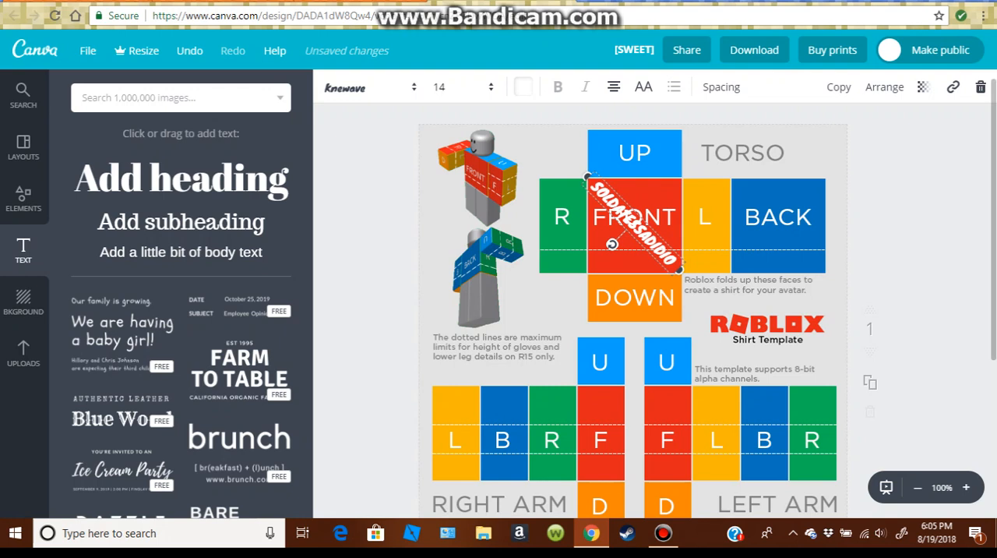
pyautogui.click(632, 312)
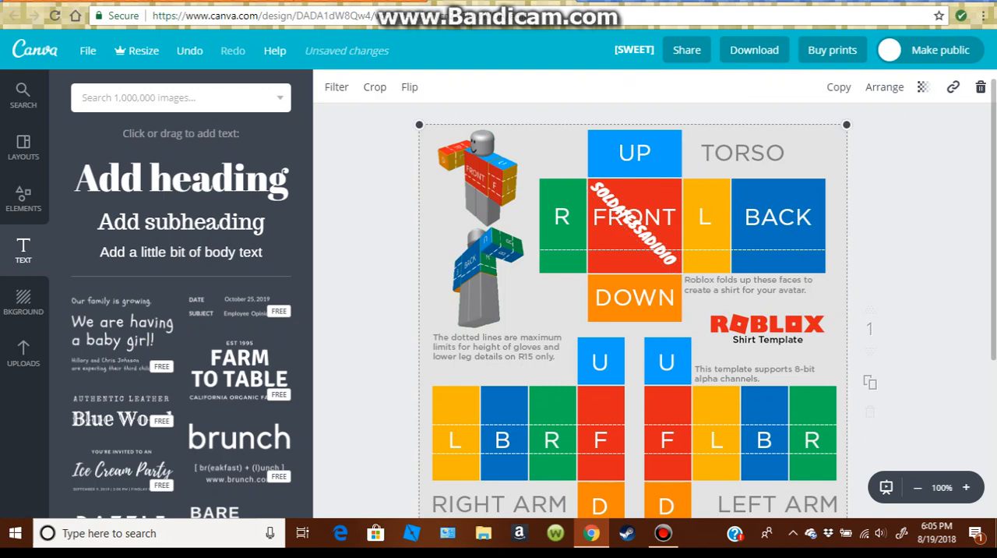
# Move the diagonal "SOLDATESSADIDIO" text onto the torso's BACK panel and align it from corner to corner.
pyautogui.press('Escape')
pyautogui.hotkey('ctrl', 'z')
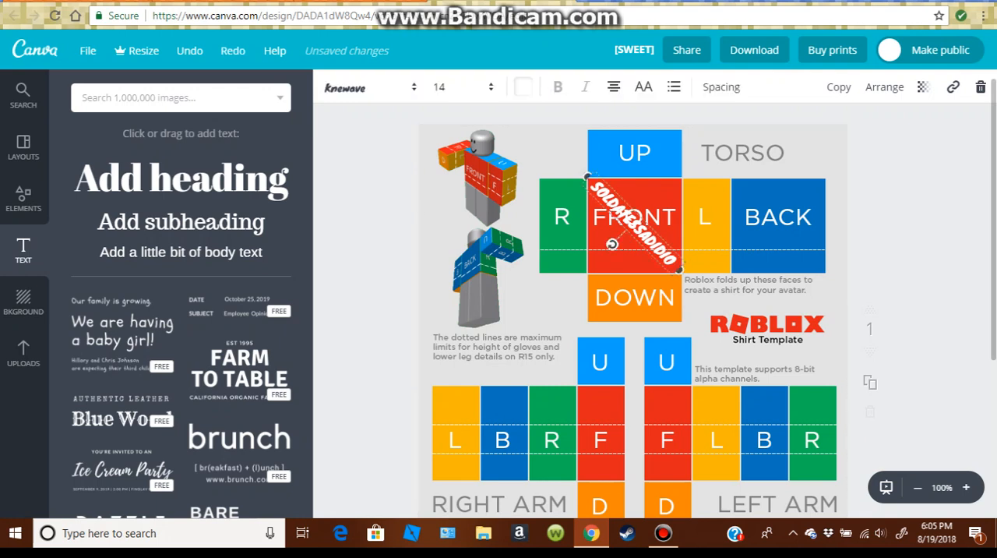
pyautogui.moveTo(634, 222); pyautogui.dragTo(778, 221)
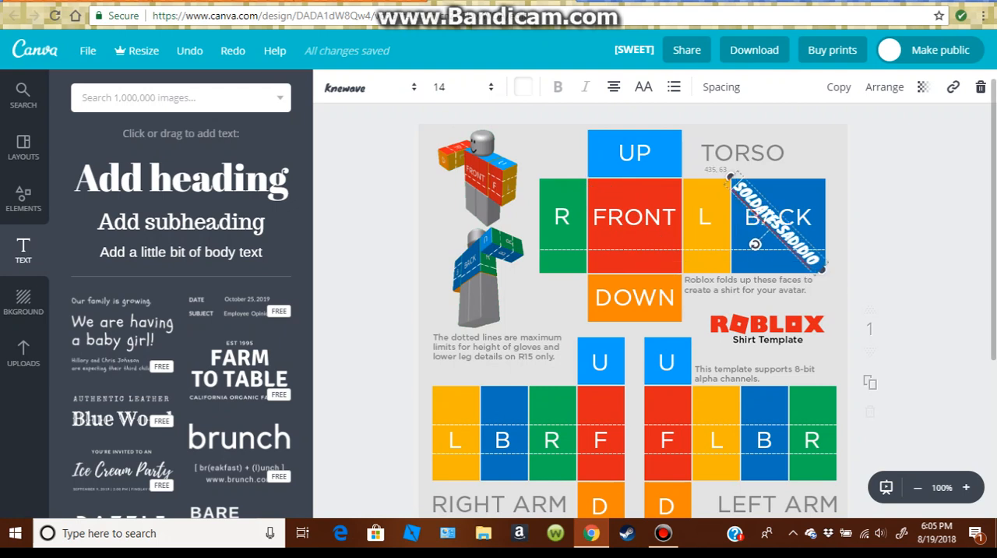
pyautogui.moveTo(778, 220); pyautogui.dragTo(781, 224)
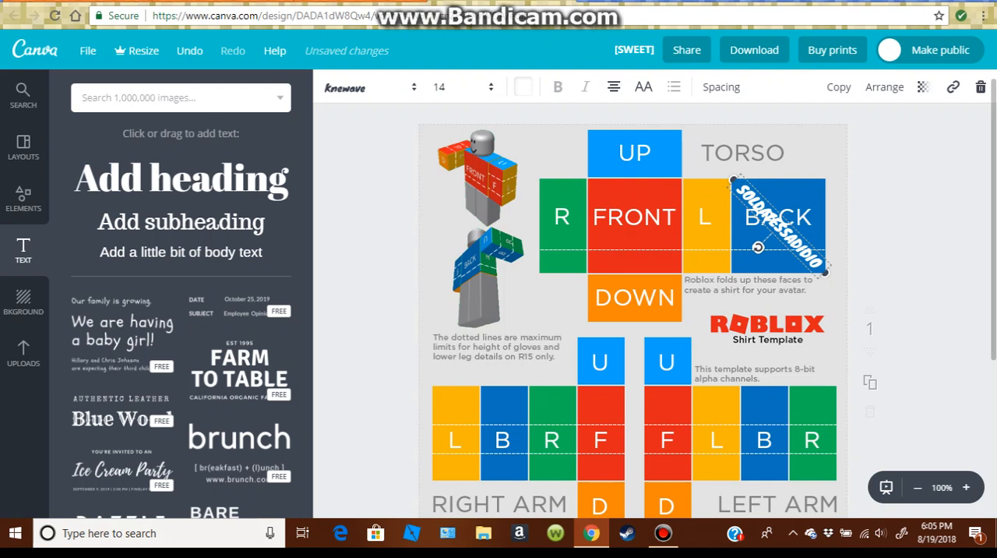
pyautogui.click(701, 304)
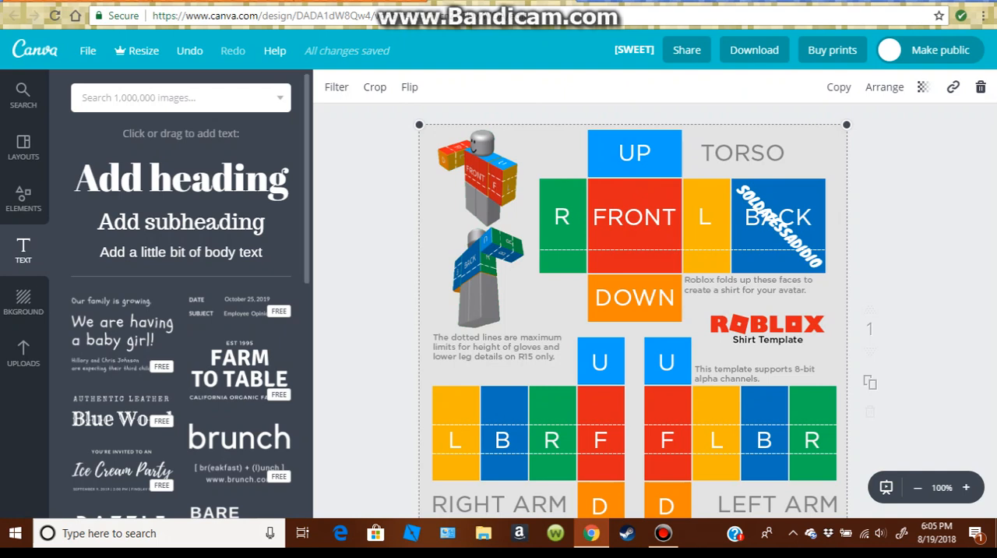
# Duplicate the diagonal text on the BACK panel and move the copy onto the torso's FRONT panel.
pyautogui.click(780, 227)
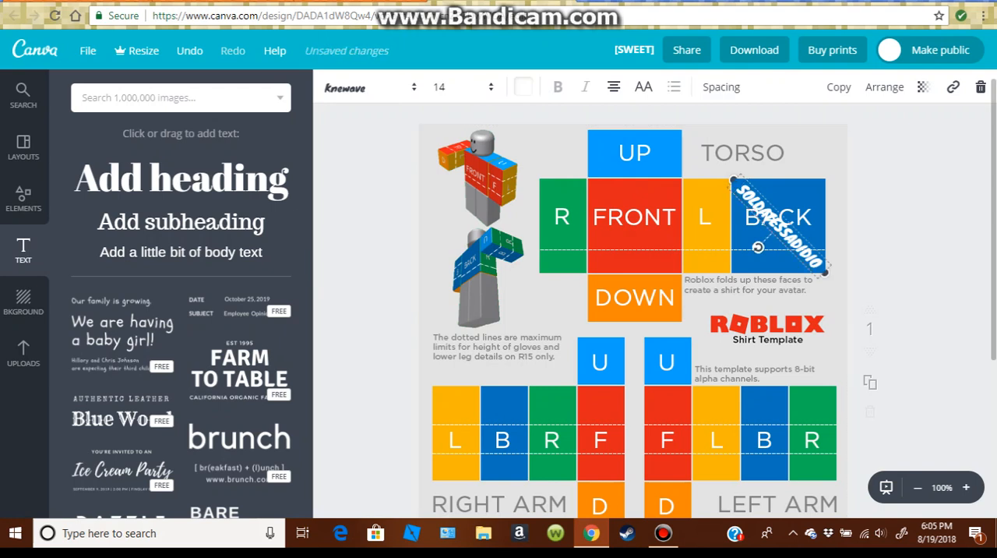
pyautogui.moveTo(828, 269); pyautogui.dragTo(846, 294)
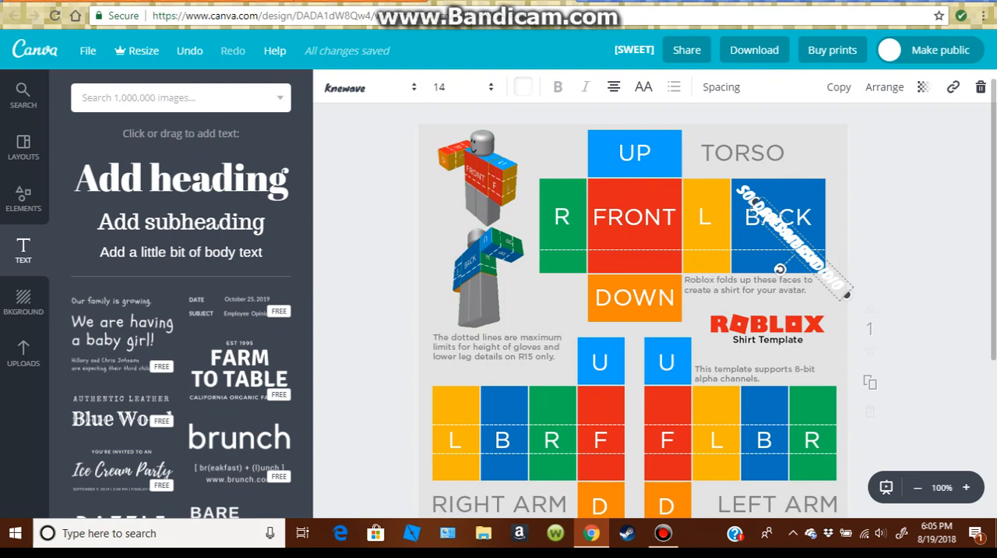
pyautogui.moveTo(801, 248); pyautogui.dragTo(641, 226)
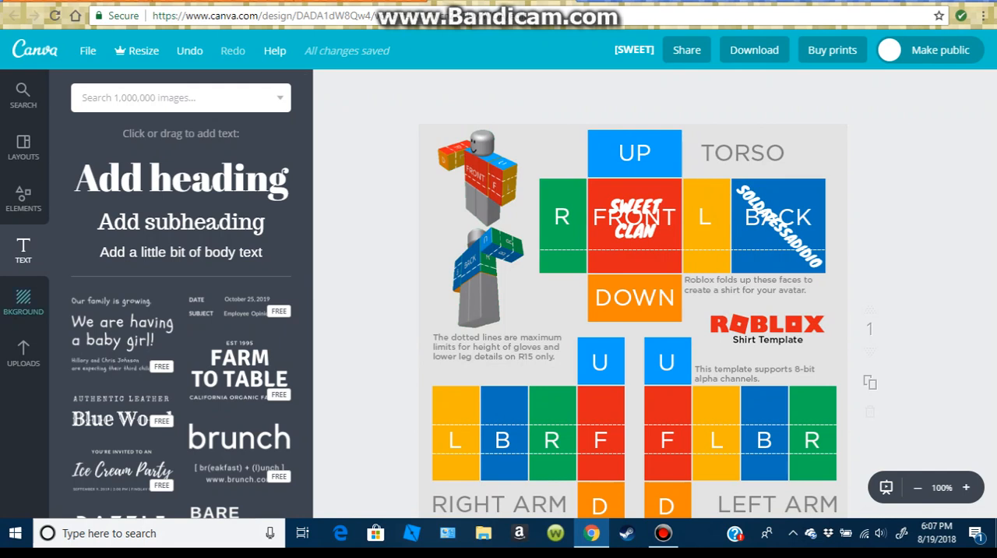
# Add a solid square shape to the design and color it purple (#b760e6).
pyautogui.click(24, 199)
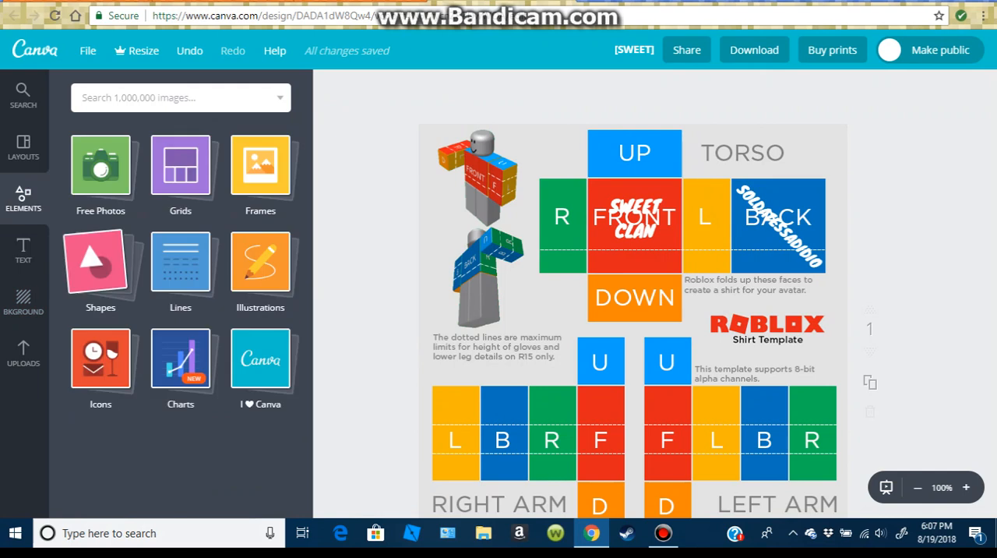
pyautogui.click(100, 261)
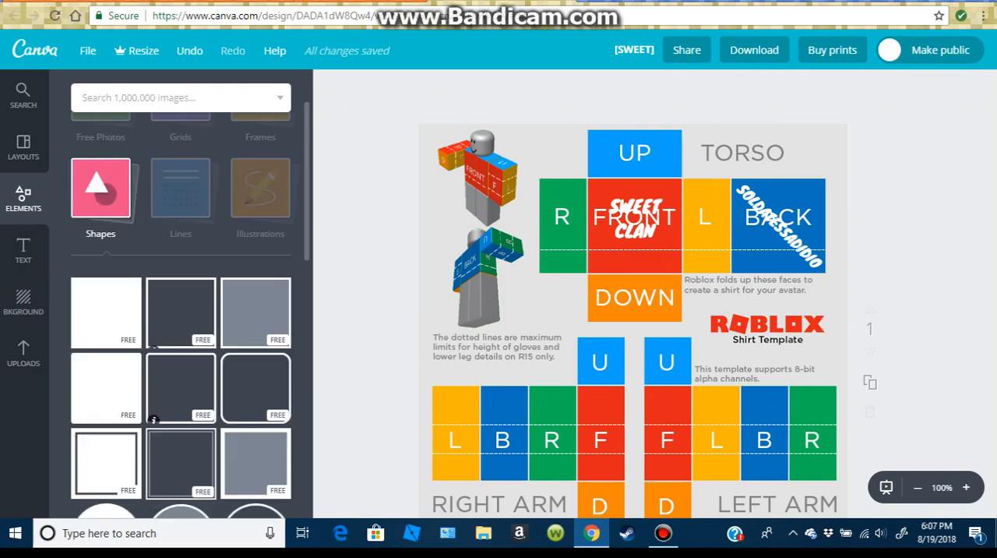
pyautogui.click(154, 418)
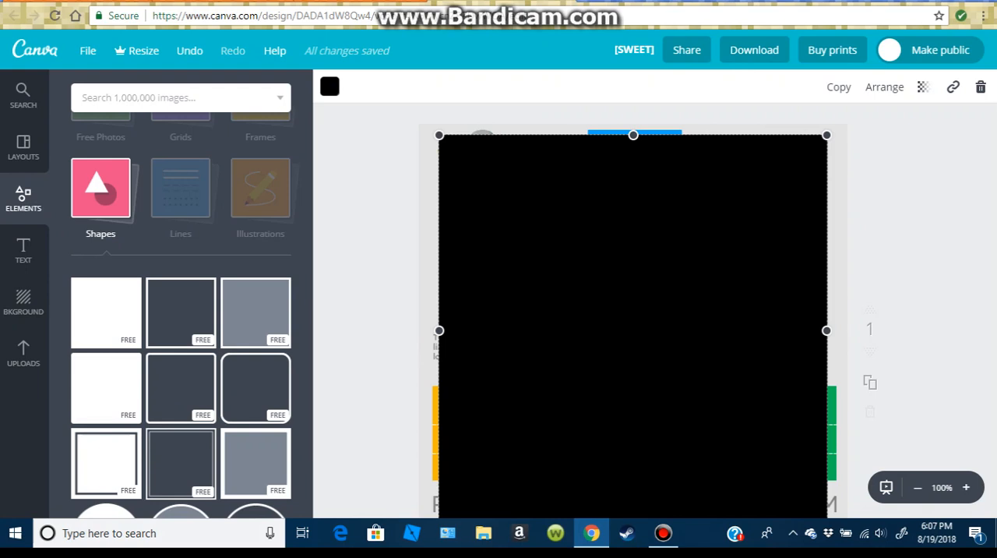
pyautogui.click(329, 86)
pyautogui.click(428, 245)
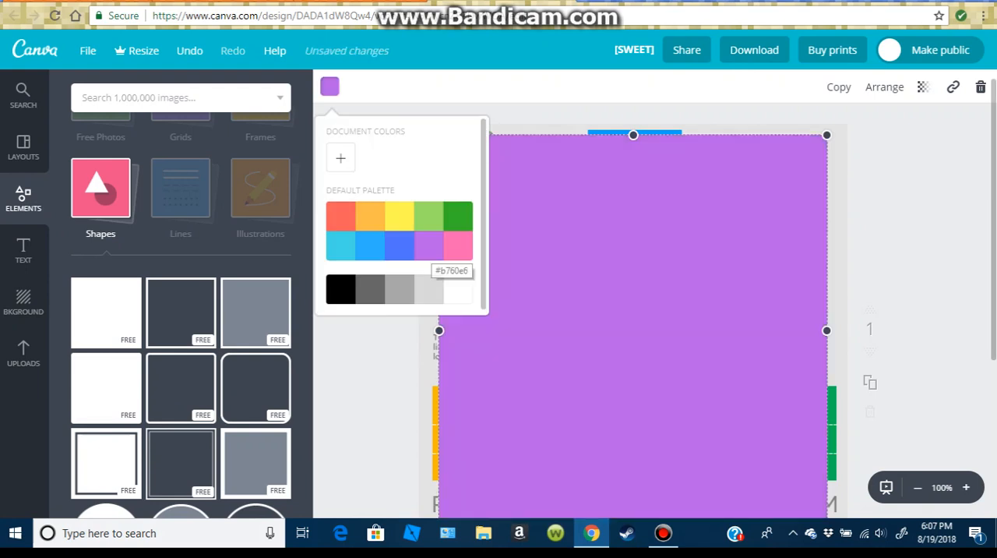
# Reshape the purple square into a wide rectangle and position it to cover all the torso panels, including UP and DOWN.
pyautogui.click(633, 136)
pyautogui.moveTo(633, 136); pyautogui.dragTo(633, 391)
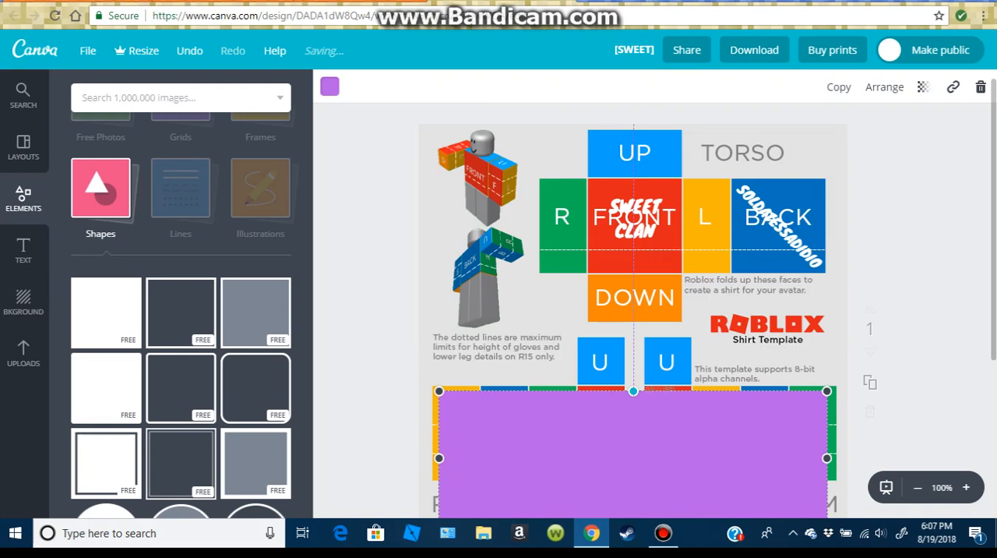
pyautogui.moveTo(634, 448); pyautogui.dragTo(677, 181)
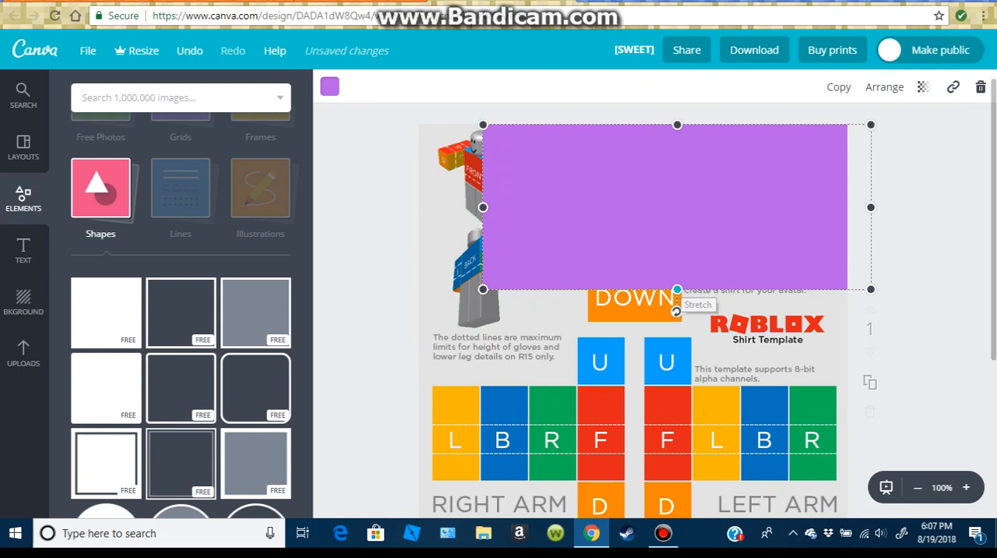
pyautogui.moveTo(677, 290); pyautogui.dragTo(677, 328)
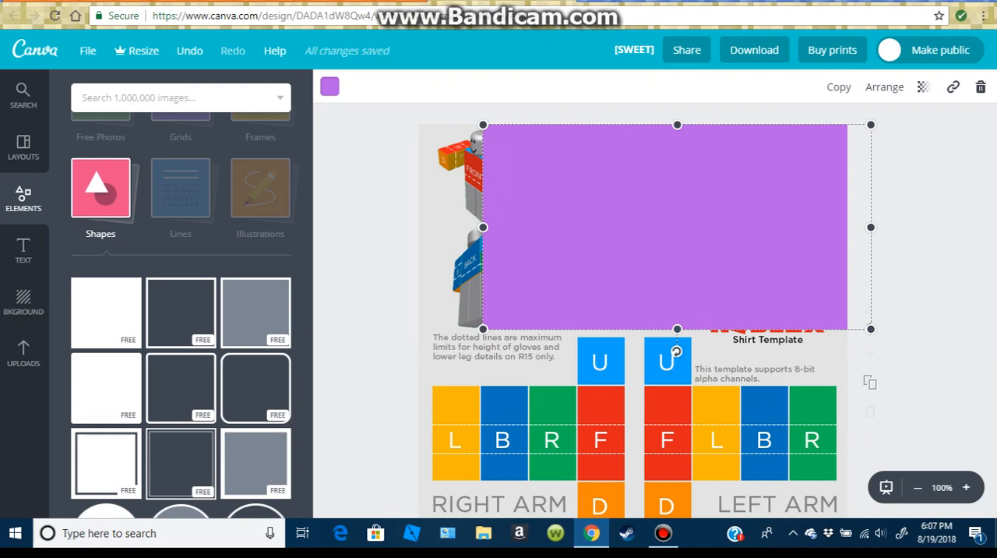
pyautogui.click(329, 86)
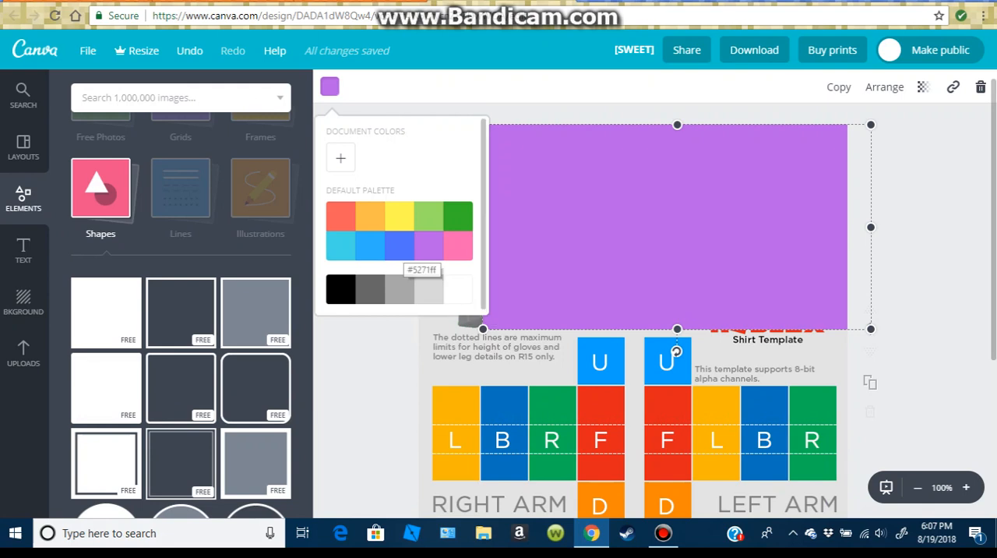
pyautogui.click(403, 247)
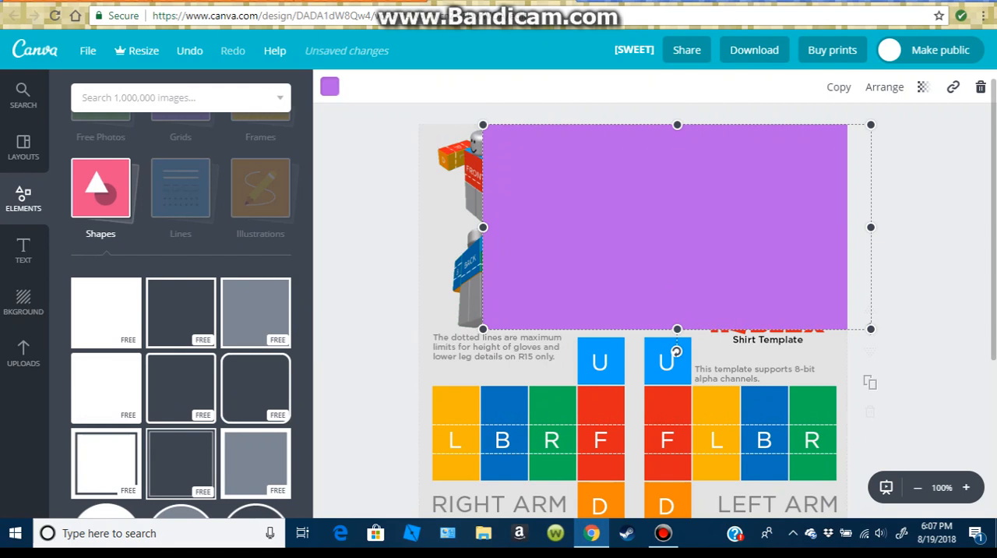
# Send the purple rectangle back two levels, behind the "SWEET CLAN" and "SOLDATESSADIDIO" texts, and deselect it.
pyautogui.click(884, 86)
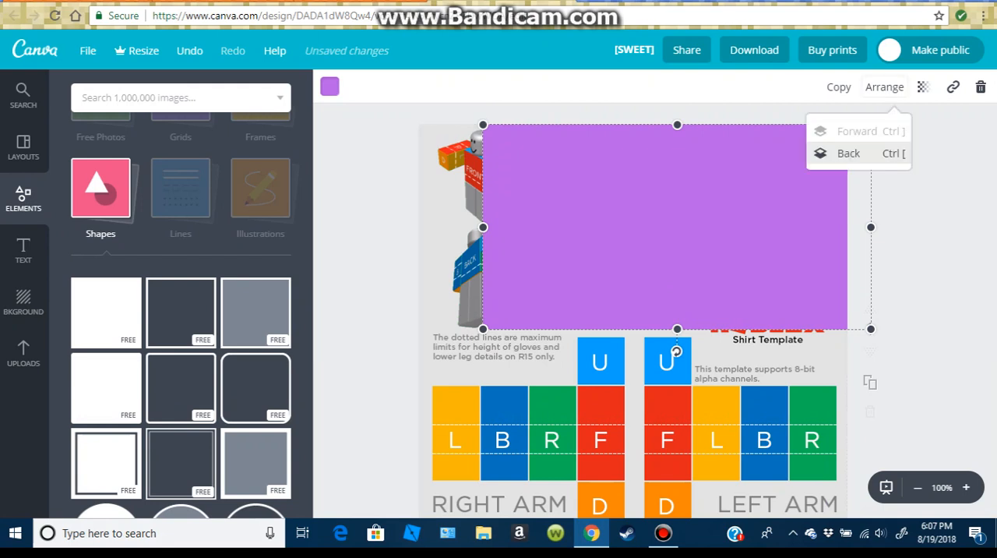
pyautogui.click(849, 152)
pyautogui.click(848, 153)
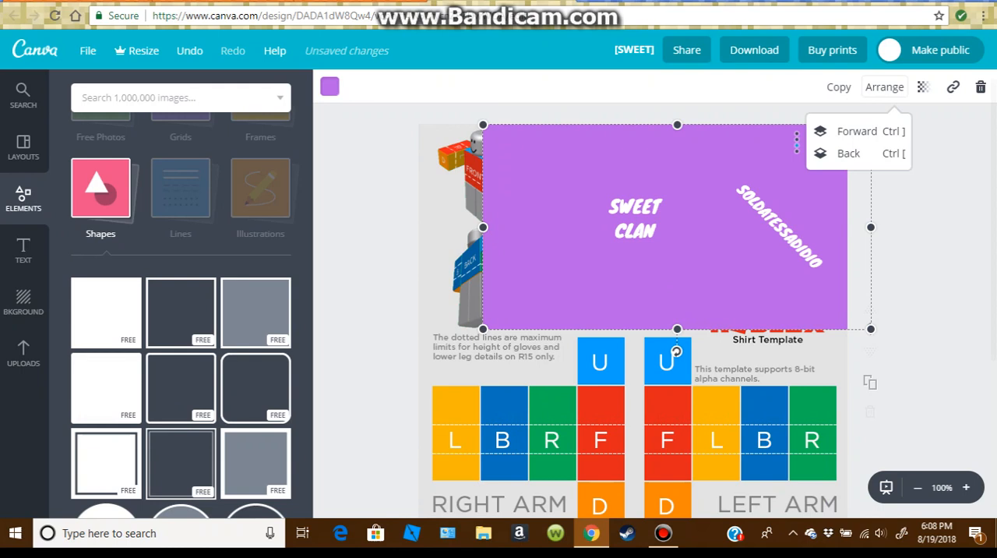
pyautogui.click(701, 272)
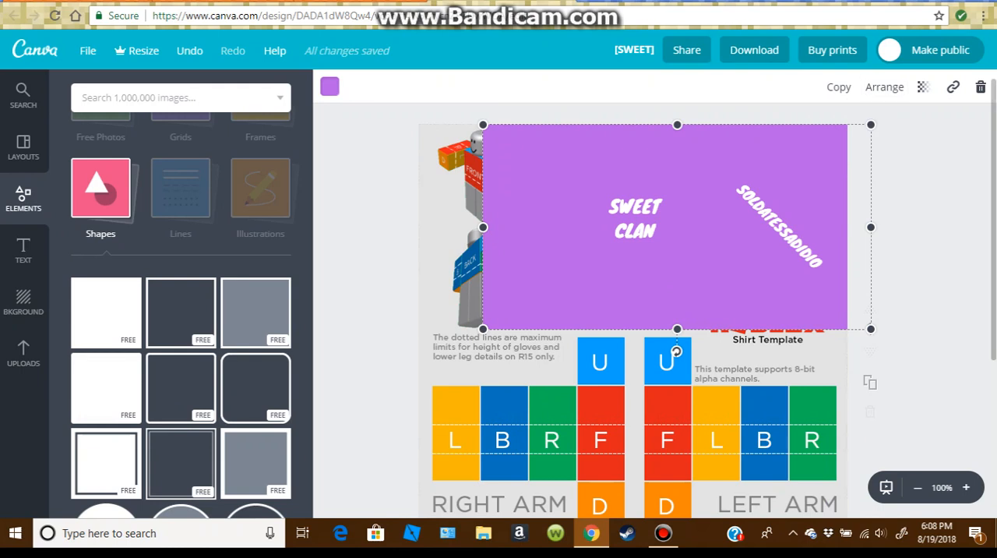
pyautogui.scroll(-1, 654, 312)
pyautogui.click(896, 389)
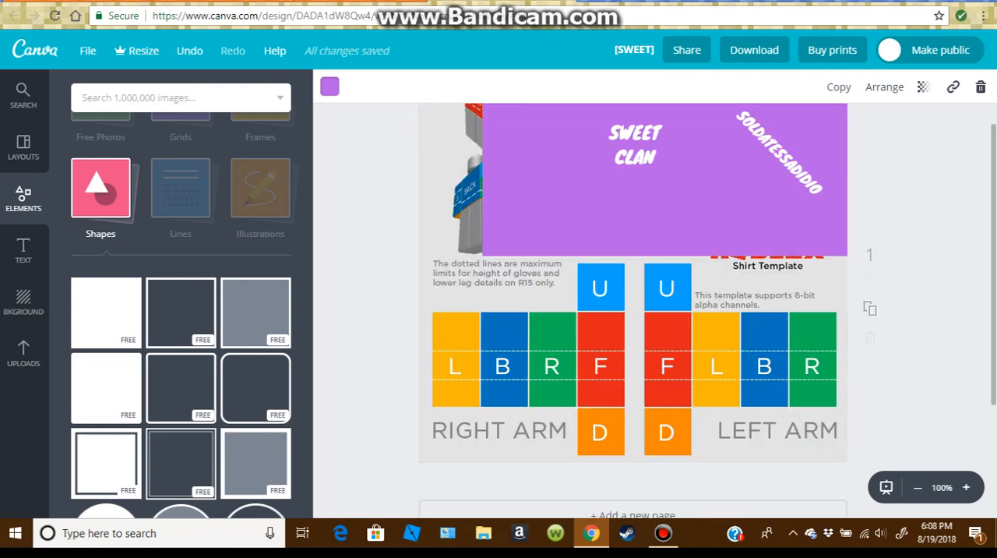
# Duplicate the purple torso rectangle and reshape the copy into a page-wide band covering the arms' U panels and the upper part of the sleeves.
pyautogui.click(676, 204)
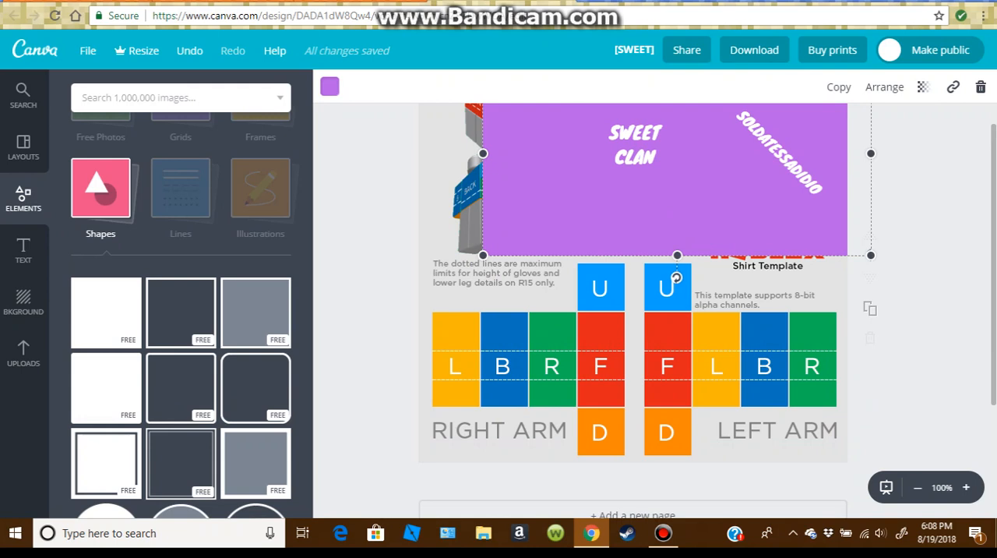
pyautogui.moveTo(676, 277); pyautogui.dragTo(624, 371)
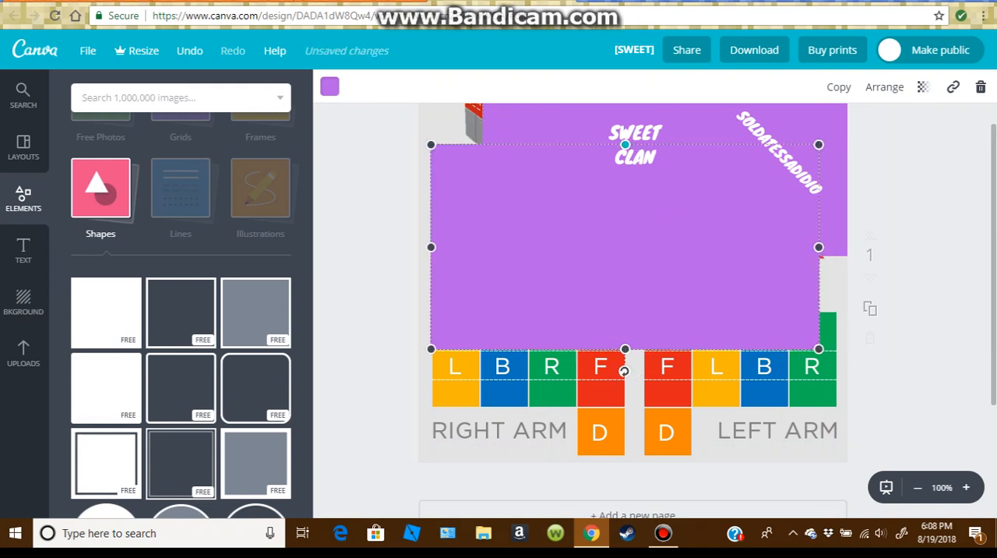
pyautogui.moveTo(625, 144); pyautogui.dragTo(624, 259)
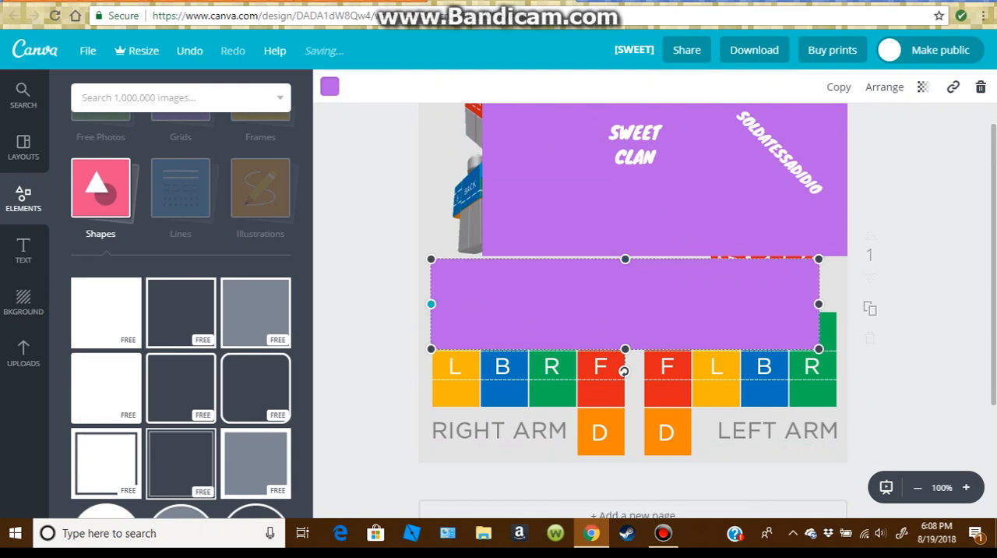
pyautogui.moveTo(431, 304); pyautogui.dragTo(422, 303)
pyautogui.moveTo(621, 349); pyautogui.dragTo(621, 374)
pyautogui.moveTo(819, 304); pyautogui.dragTo(862, 306)
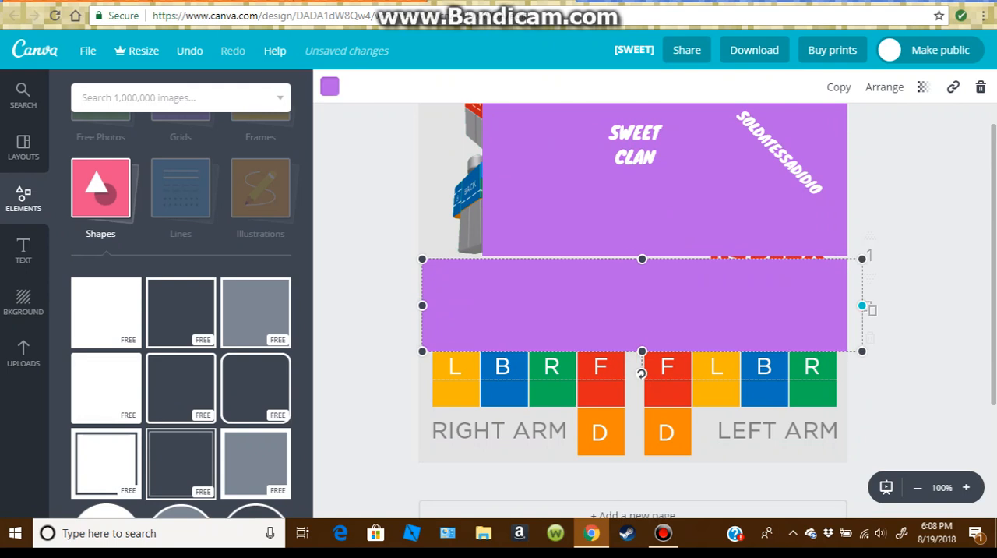
pyautogui.click(893, 308)
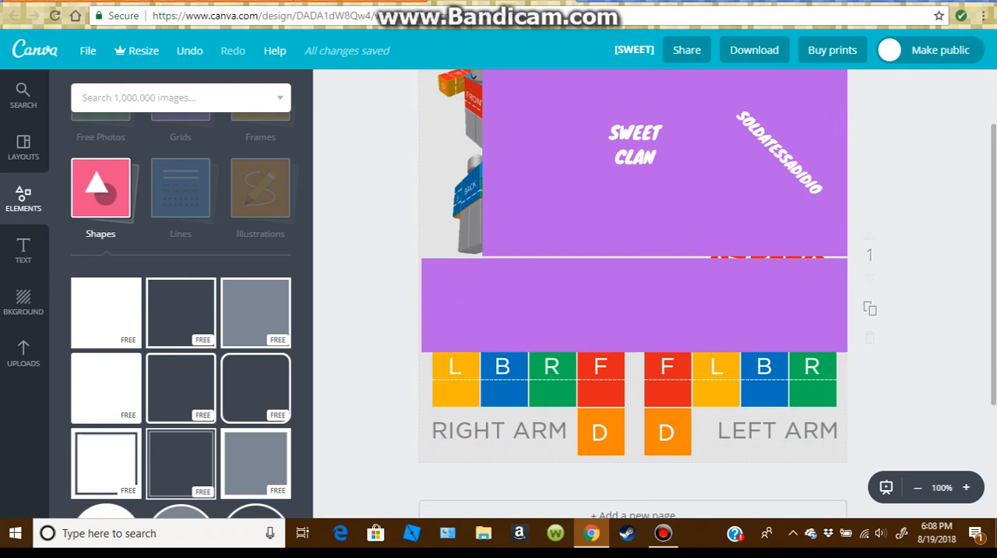
# Add a solid square shape to the design and flatten it into a thin black strip over the lower arm area.
pyautogui.scroll(1, 632, 296)
pyautogui.scroll(-1, 632, 296)
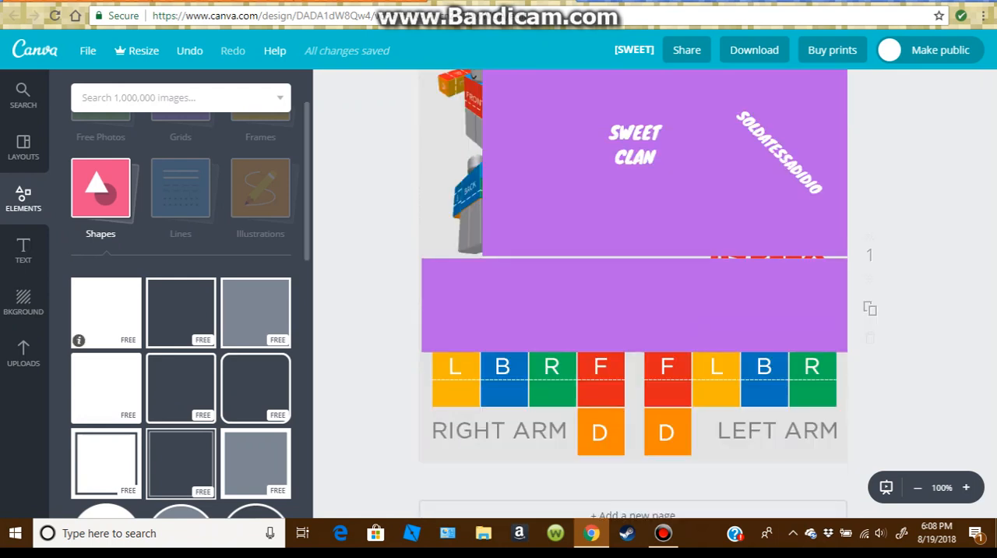
pyautogui.click(106, 312)
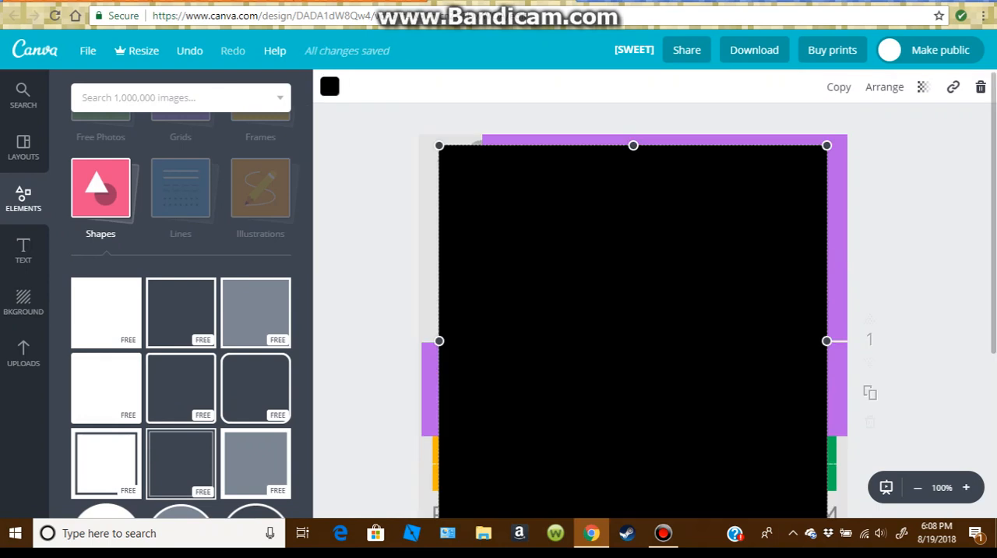
pyautogui.moveTo(633, 145); pyautogui.dragTo(634, 480)
# Move the black strip directly below the purple band and enlarge it to about 601 × 167, covering the lower sleeves and D panels.
pyautogui.scroll(-3, 633, 480)
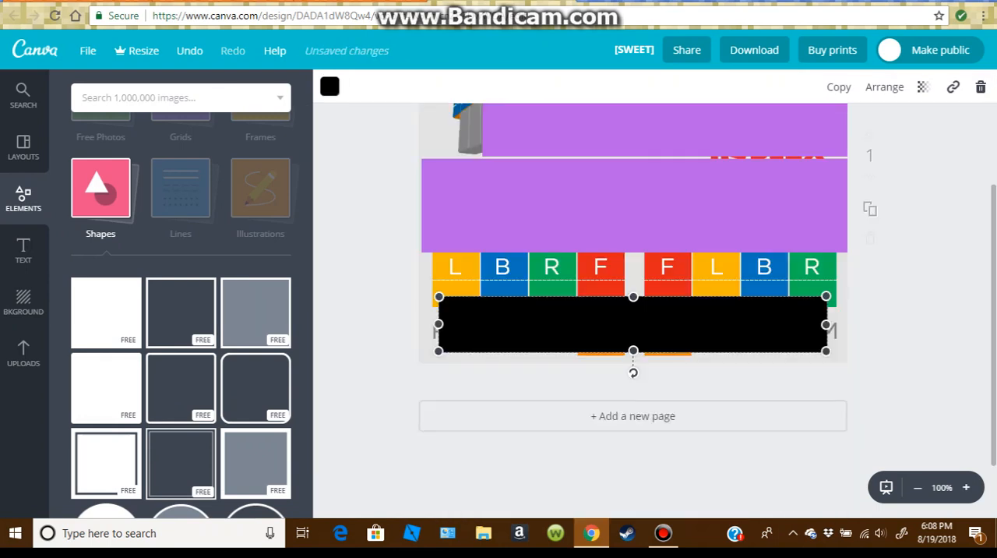
pyautogui.scroll(-1, 632, 304)
pyautogui.moveTo(633, 303); pyautogui.dragTo(627, 271)
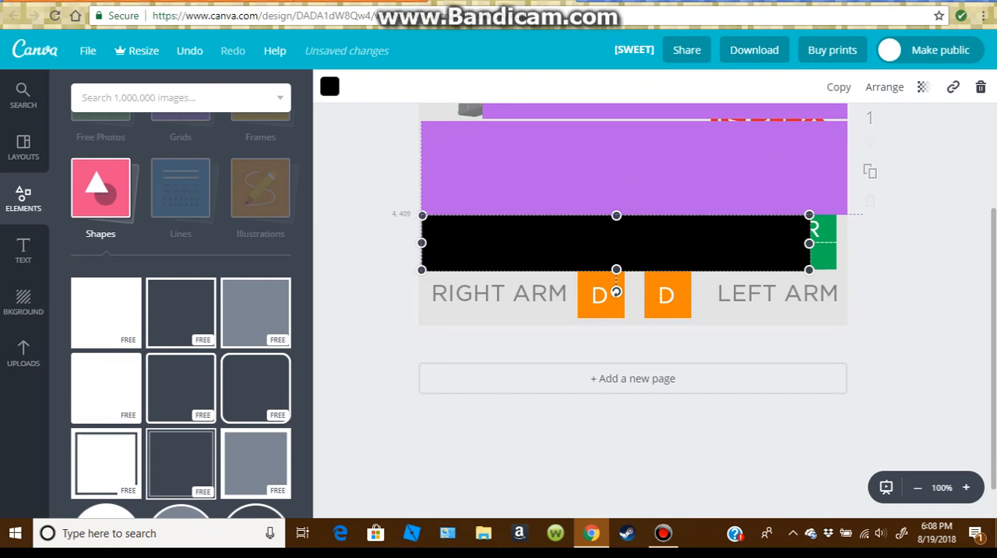
pyautogui.moveTo(809, 243); pyautogui.dragTo(863, 243)
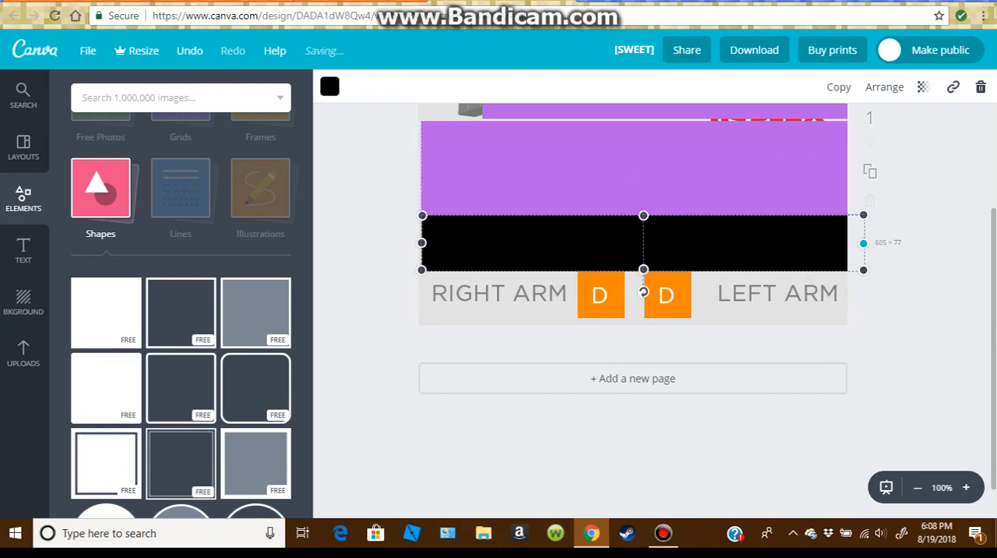
pyautogui.moveTo(642, 269); pyautogui.dragTo(642, 337)
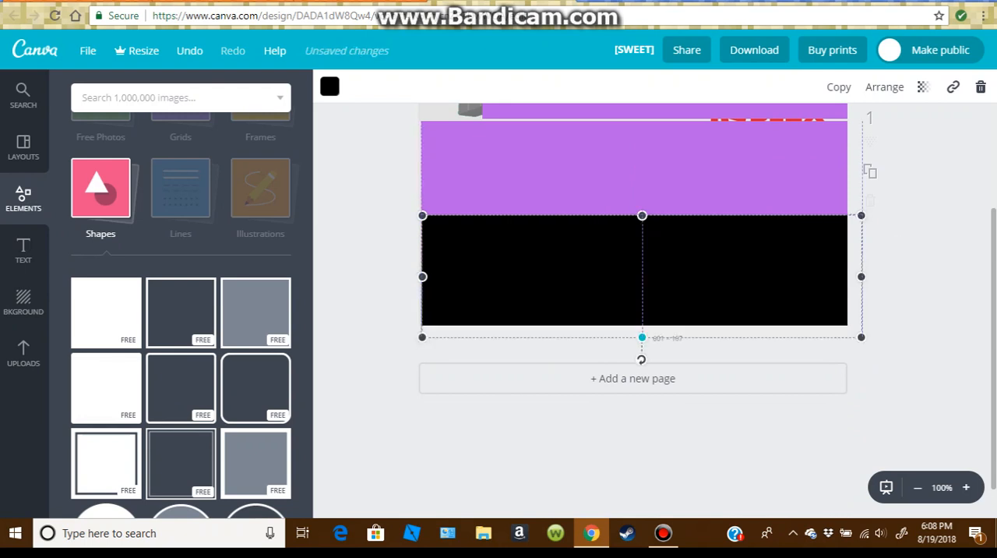